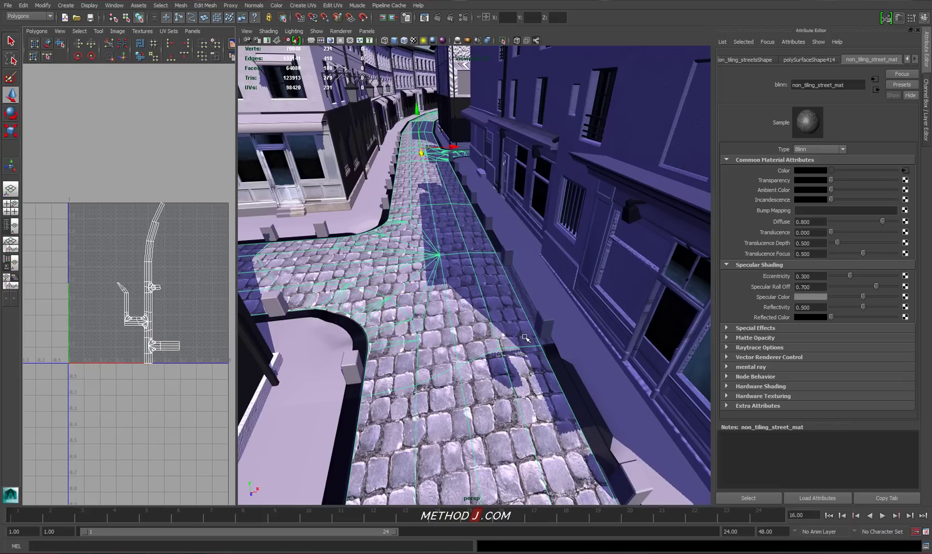
# Examine the cobblestone surface of the non-tiling street around the side-street junction from several angles in the perspective view
pyautogui.moveTo(525, 337)
pyautogui.keyDown('alt'); pyautogui.mouseDown()
pyautogui.moveTo(474, 322)
pyautogui.moveTo(482, 347)
pyautogui.moveTo(527, 348)
pyautogui.moveTo(517, 341)
pyautogui.mouseUp(); pyautogui.keyUp('alt')
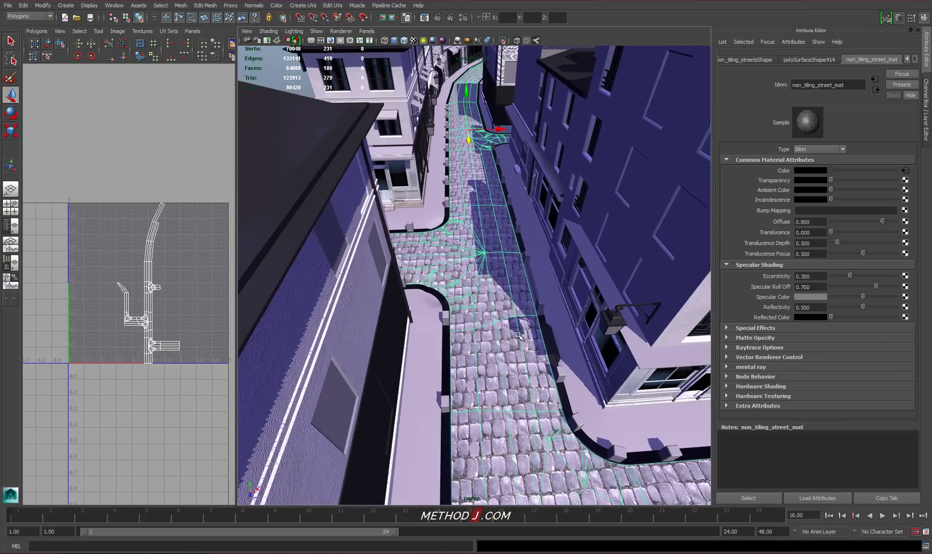
pyautogui.keyDown('alt'); pyautogui.moveTo(517, 341); pyautogui.dragTo(505, 324, button='middle'); pyautogui.keyUp('alt')
pyautogui.keyDown('alt'); pyautogui.moveTo(505, 324); pyautogui.dragTo(603, 348, button='right'); pyautogui.keyUp('alt')
pyautogui.keyDown('alt'); pyautogui.moveTo(523, 325); pyautogui.dragTo(509, 312, button='middle'); pyautogui.keyUp('alt')
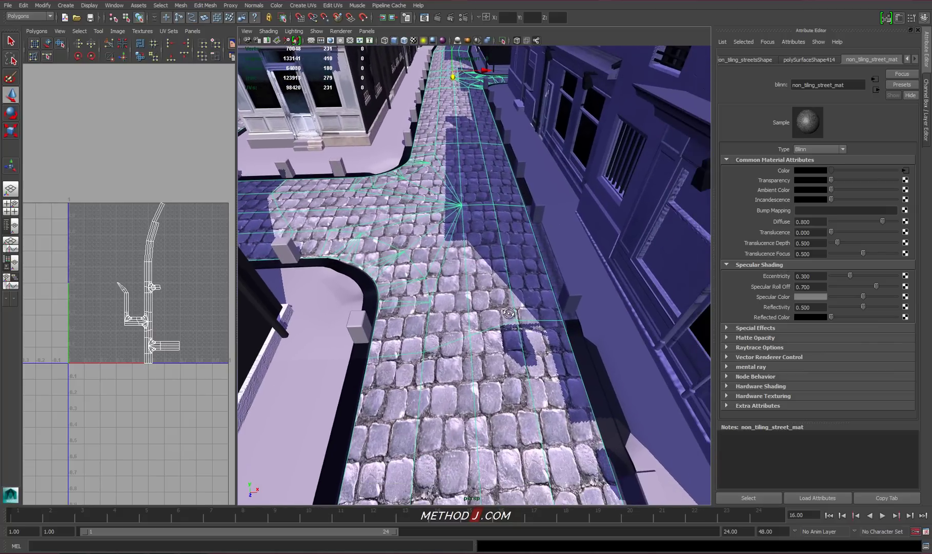
pyautogui.keyDown('alt'); pyautogui.moveTo(509, 312); pyautogui.dragTo(513, 321); pyautogui.keyUp('alt')
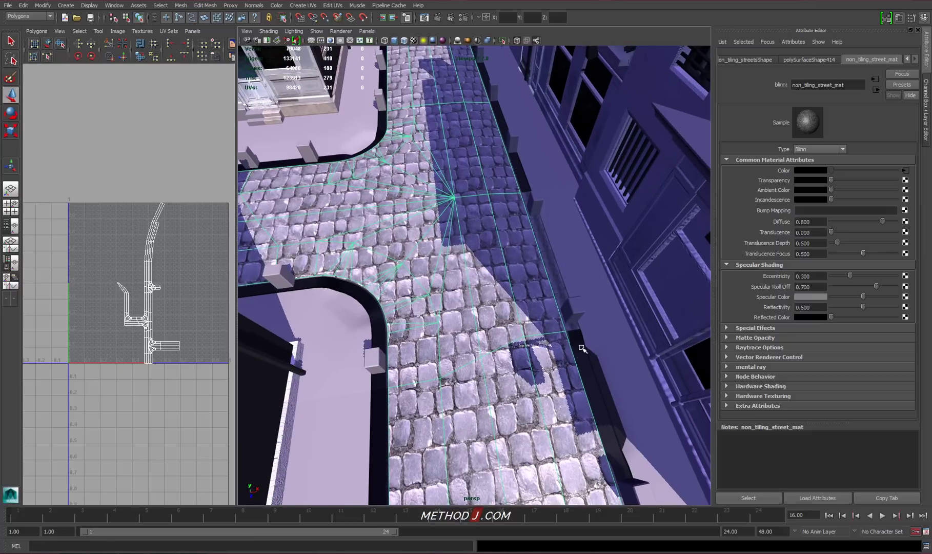
pyautogui.keyDown('alt'); pyautogui.moveTo(529, 380); pyautogui.dragTo(523, 363); pyautogui.keyUp('alt')
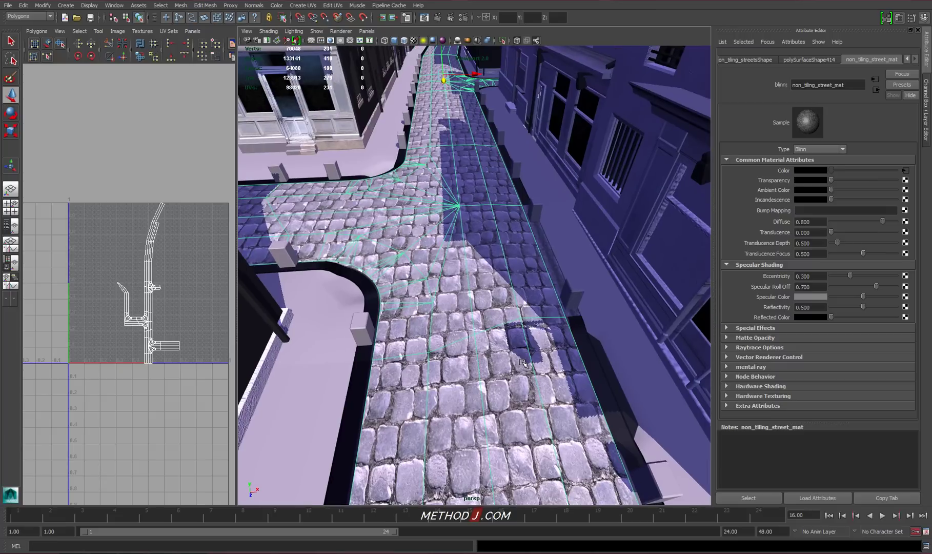
# Examine the non-tiling street's overall UV layout against its texture and widen the UV view
pyautogui.keyDown('alt'); pyautogui.moveTo(141, 277); pyautogui.dragTo(211, 275, button='right'); pyautogui.keyUp('alt')
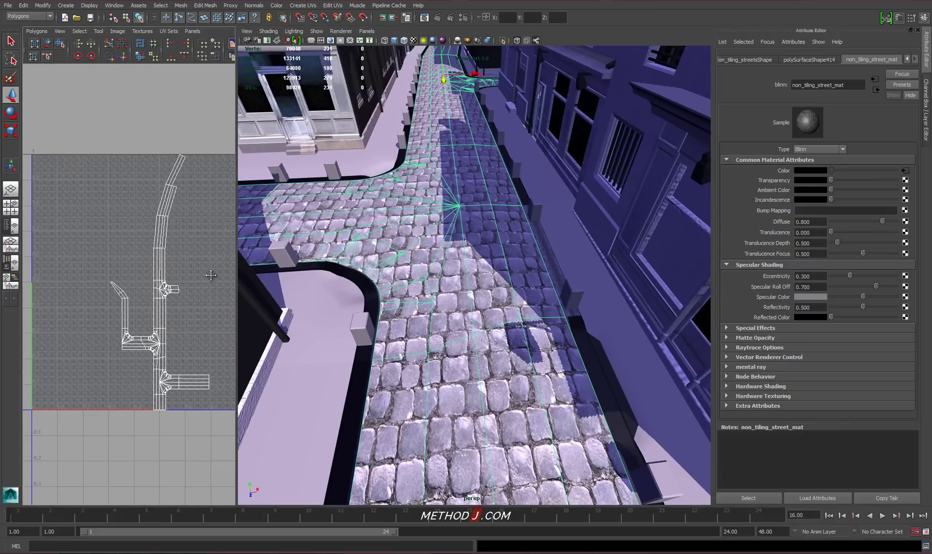
pyautogui.keyDown('alt'); pyautogui.moveTo(211, 275); pyautogui.dragTo(189, 283, button='middle'); pyautogui.keyUp('alt')
pyautogui.keyDown('alt'); pyautogui.moveTo(199, 285); pyautogui.dragTo(64, 288, button='right'); pyautogui.keyUp('alt')
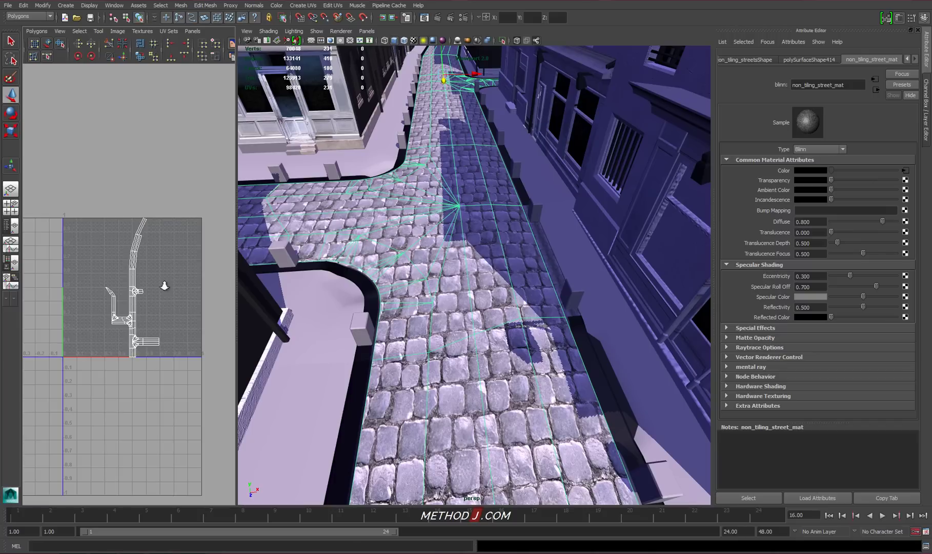
pyautogui.scroll(5, 163, 289)
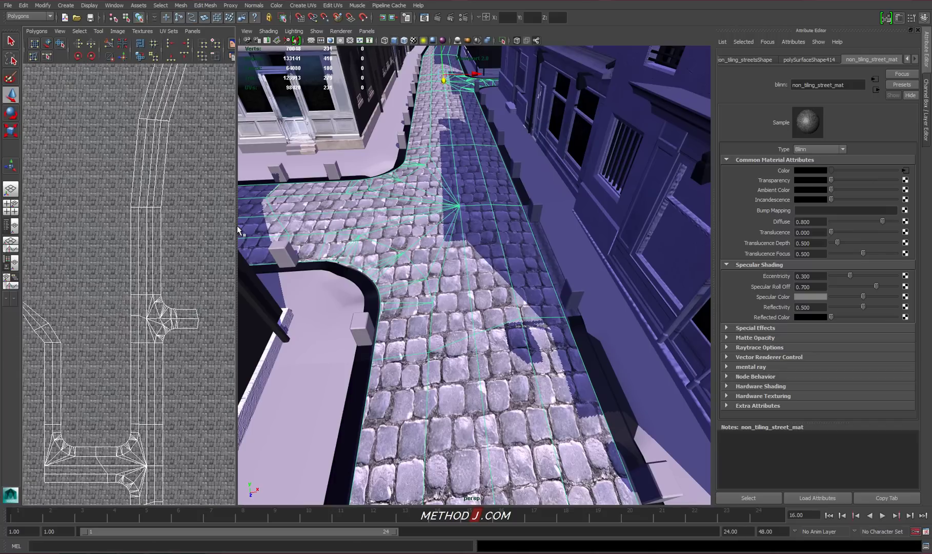
pyautogui.moveTo(238, 229); pyautogui.dragTo(553, 229)
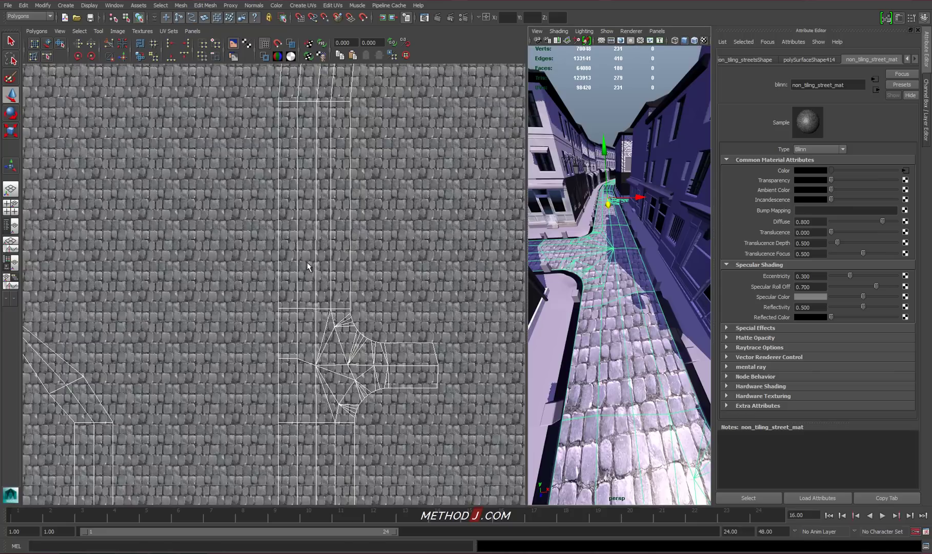
# Inspect how the non-tiling street's UV shell follows the cobblestone rows along the main road, junctions and side streets, up to the full layout
pyautogui.keyDown('alt'); pyautogui.moveTo(279, 247); pyautogui.dragTo(328, 389, button='middle'); pyautogui.keyUp('alt')
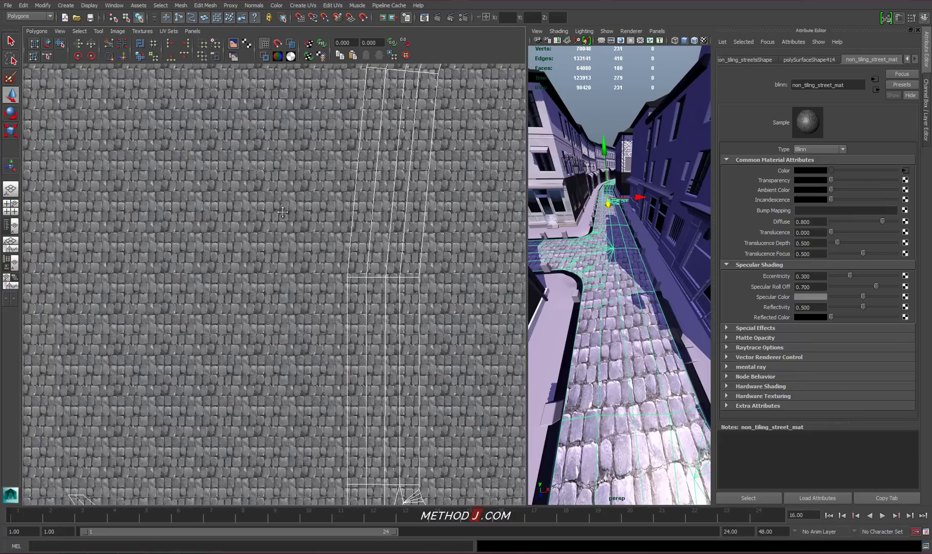
pyautogui.keyDown('alt'); pyautogui.moveTo(284, 202); pyautogui.dragTo(289, 315, button='middle'); pyautogui.keyUp('alt')
pyautogui.moveTo(291, 217)
pyautogui.keyDown('alt'); pyautogui.mouseDown(button='middle')
pyautogui.moveTo(325, 354)
pyautogui.moveTo(247, 149)
pyautogui.moveTo(220, 141)
pyautogui.mouseUp(button='middle'); pyautogui.keyUp('alt')
pyautogui.keyDown('alt'); pyautogui.moveTo(256, 260); pyautogui.dragTo(257, 134, button='middle'); pyautogui.keyUp('alt')
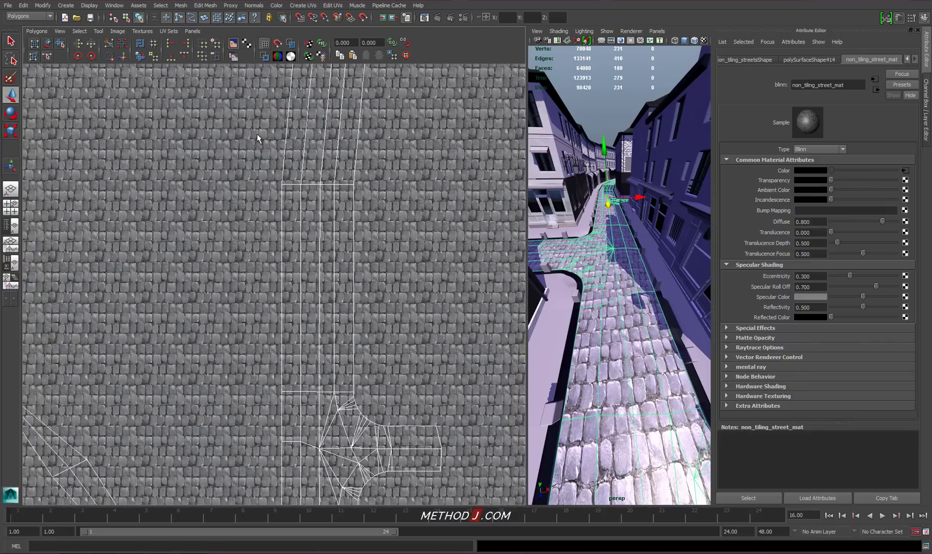
pyautogui.keyDown('alt'); pyautogui.moveTo(312, 321); pyautogui.dragTo(311, 132, button='middle'); pyautogui.keyUp('alt')
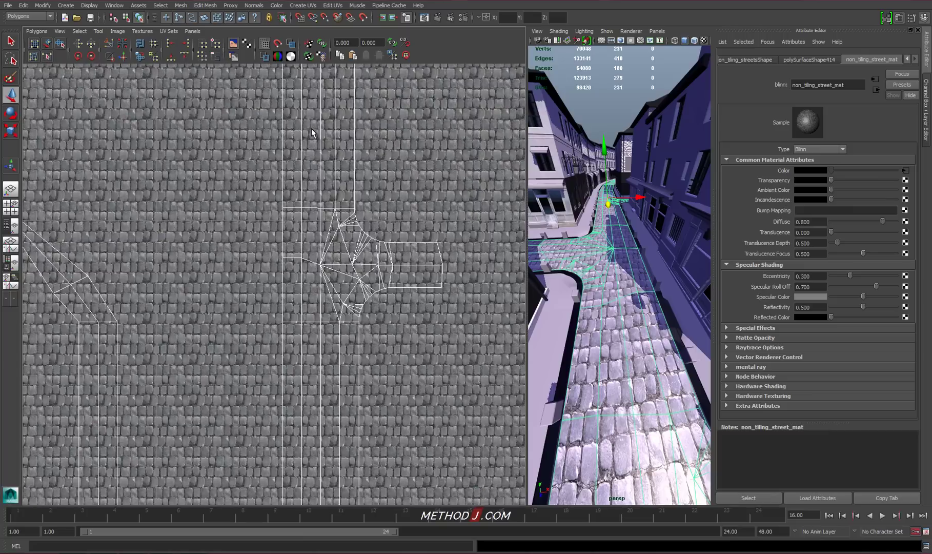
pyautogui.keyDown('alt'); pyautogui.moveTo(246, 285); pyautogui.dragTo(392, 316, button='right'); pyautogui.keyUp('alt')
pyautogui.keyDown('alt'); pyautogui.moveTo(343, 304); pyautogui.dragTo(318, 111, button='middle'); pyautogui.keyUp('alt')
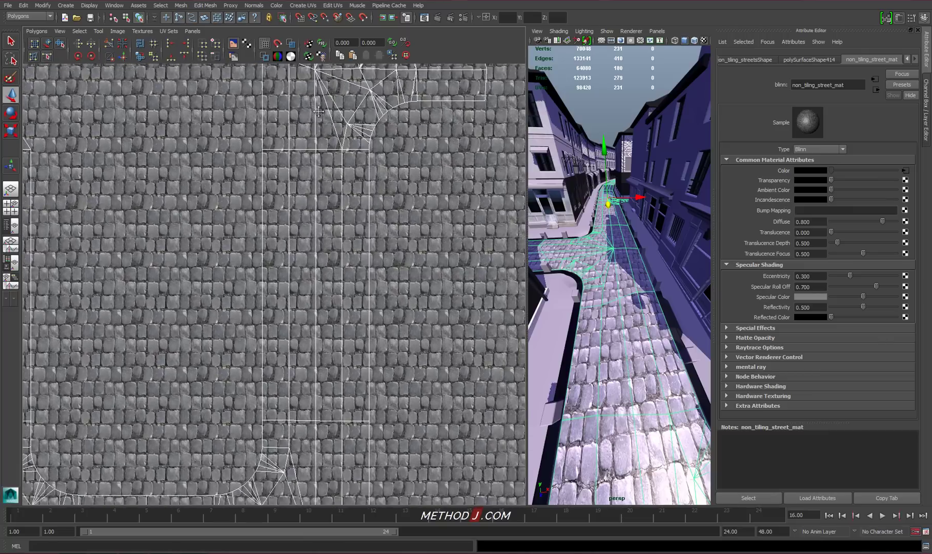
pyautogui.scroll(-5, 292, 238)
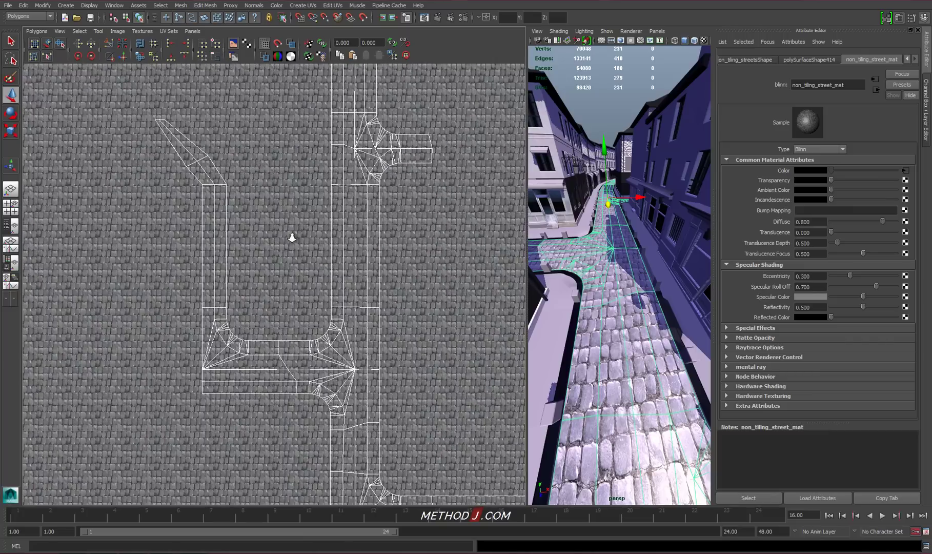
pyautogui.scroll(-3, 292, 237)
pyautogui.scroll(-2, 250, 218)
pyautogui.scroll(-2, 253, 177)
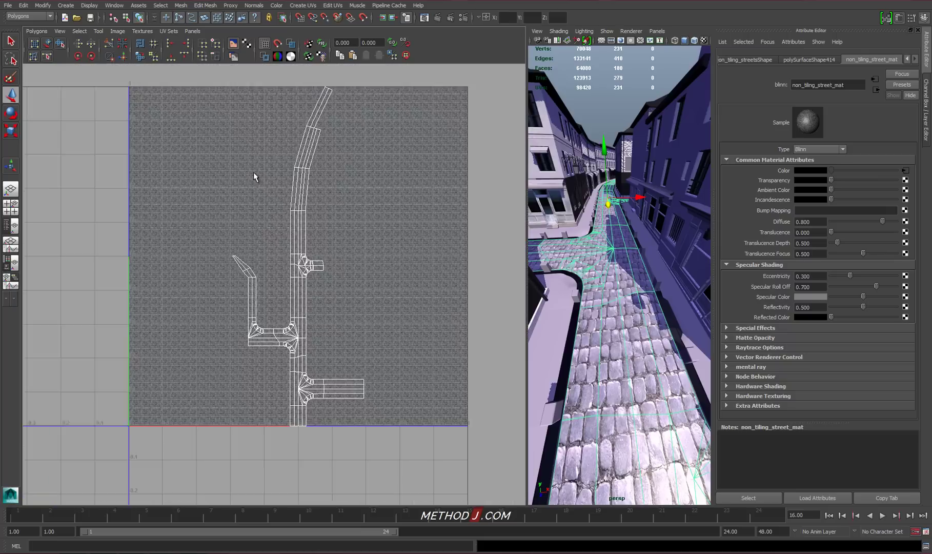
pyautogui.scroll(-1, 254, 175)
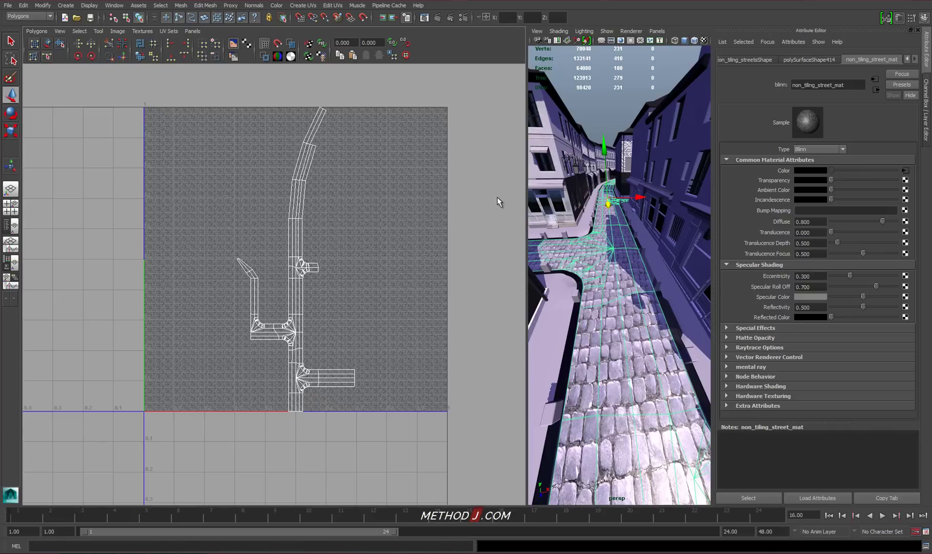
# Enlarge the perspective view, hide the non-tiling street mesh and select the tiling street mesh beneath it
pyautogui.moveTo(528, 237); pyautogui.dragTo(213, 237)
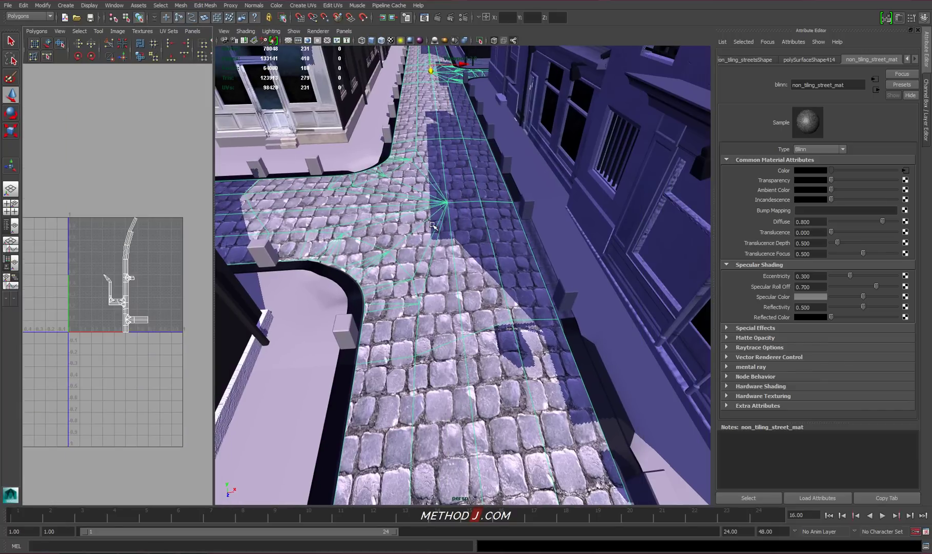
pyautogui.hotkey('ctrl', 'h')
pyautogui.click(463, 242)
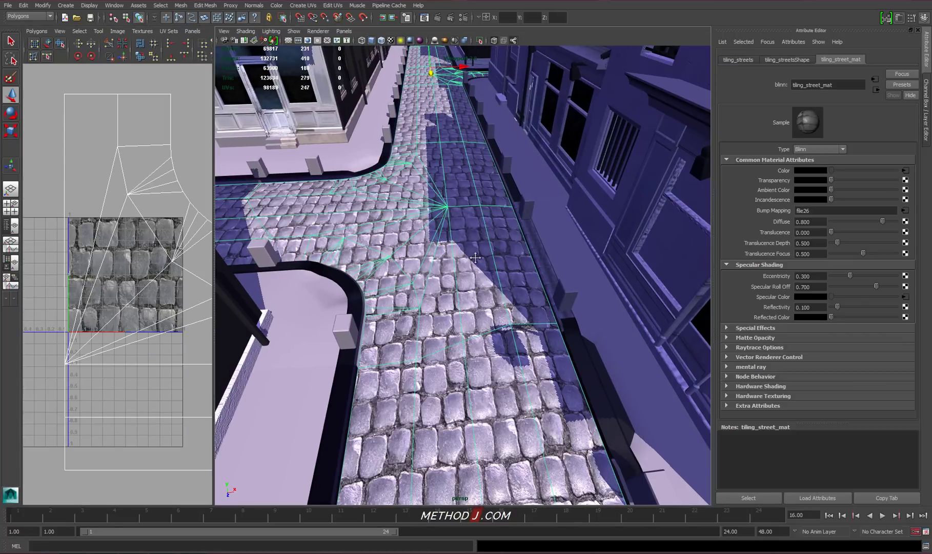
pyautogui.keyDown('alt'); pyautogui.moveTo(475, 258); pyautogui.dragTo(478, 280); pyautogui.keyUp('alt')
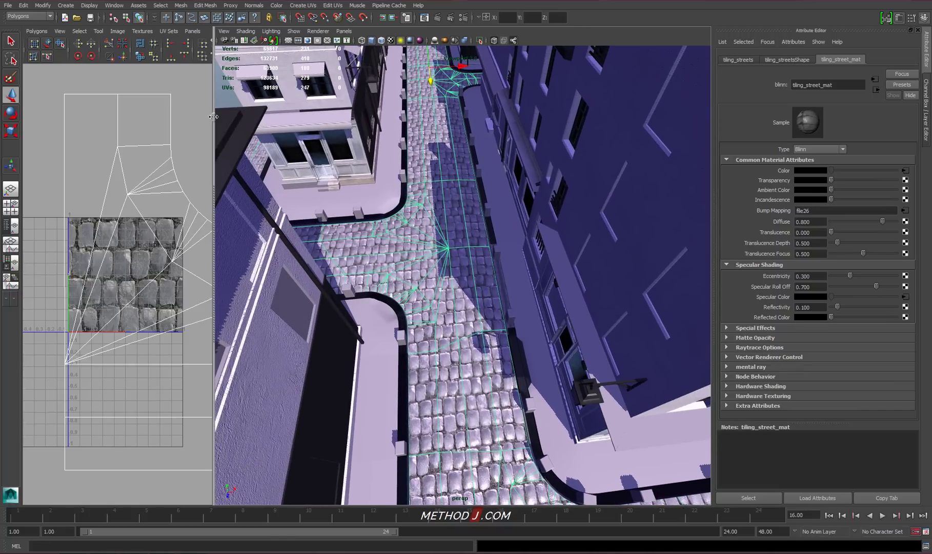
# Widen the UV view and examine the tiling street's UV shells, from the single cobblestone tile out to the whole layout
pyautogui.moveTo(214, 117); pyautogui.dragTo(479, 117)
pyautogui.scroll(-2, 204, 226)
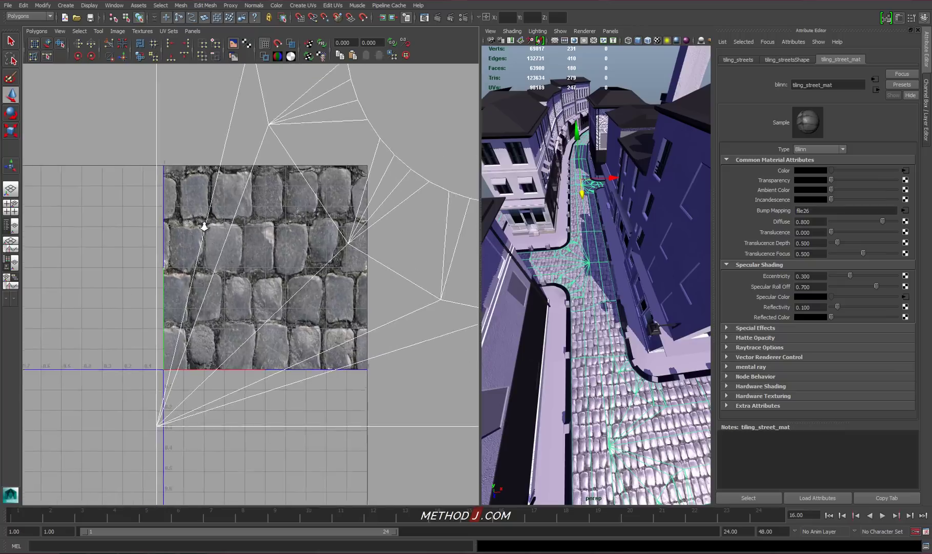
pyautogui.scroll(-1, 204, 227)
pyautogui.keyDown('alt'); pyautogui.moveTo(204, 227); pyautogui.dragTo(241, 230, button='middle'); pyautogui.keyUp('alt')
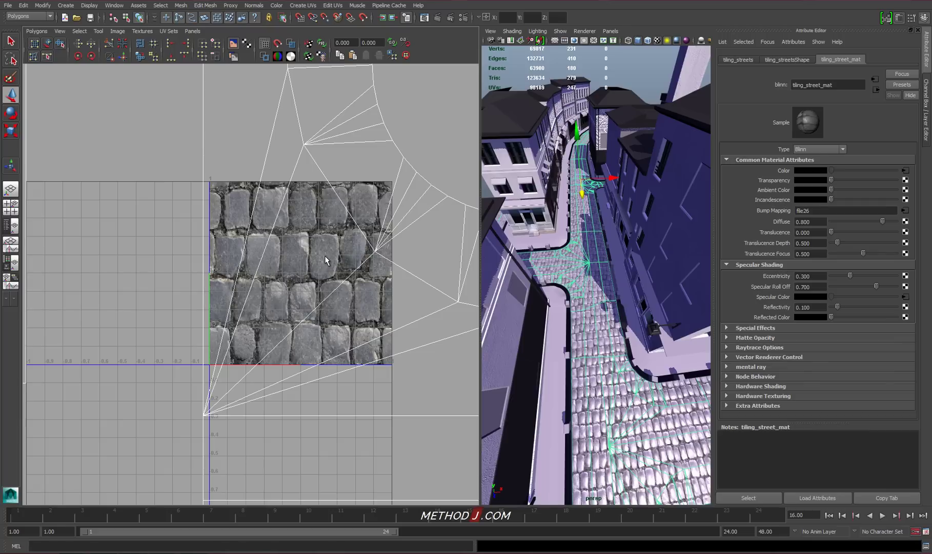
pyautogui.scroll(-1, 325, 256)
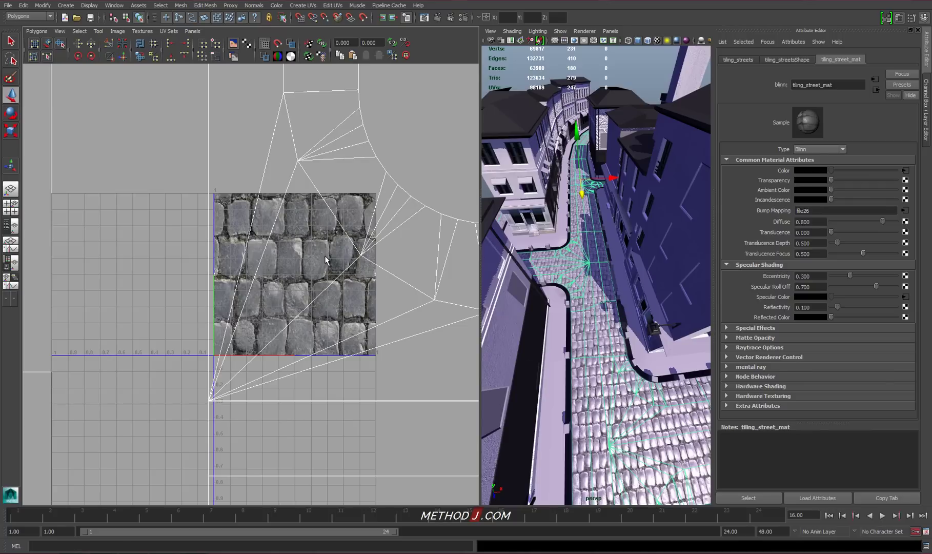
pyautogui.scroll(-2, 324, 256)
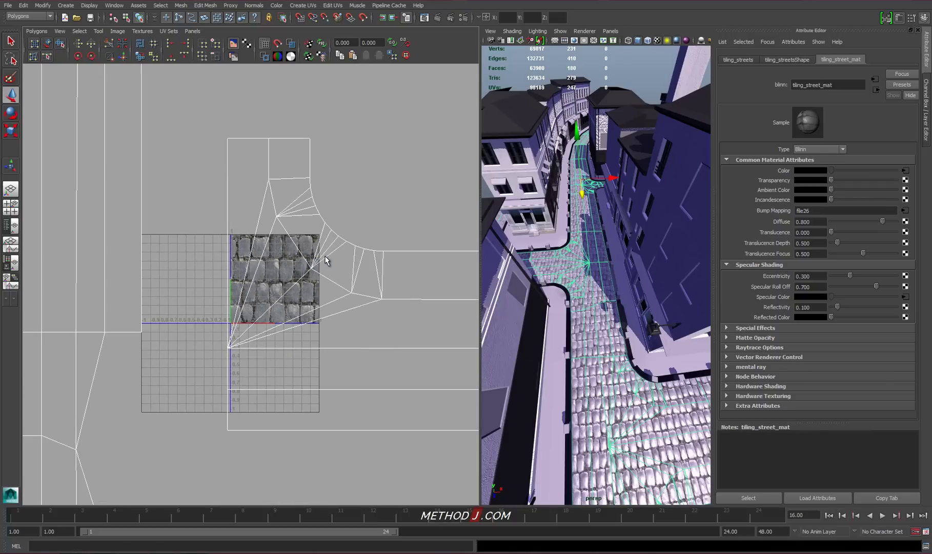
pyautogui.scroll(-2, 324, 256)
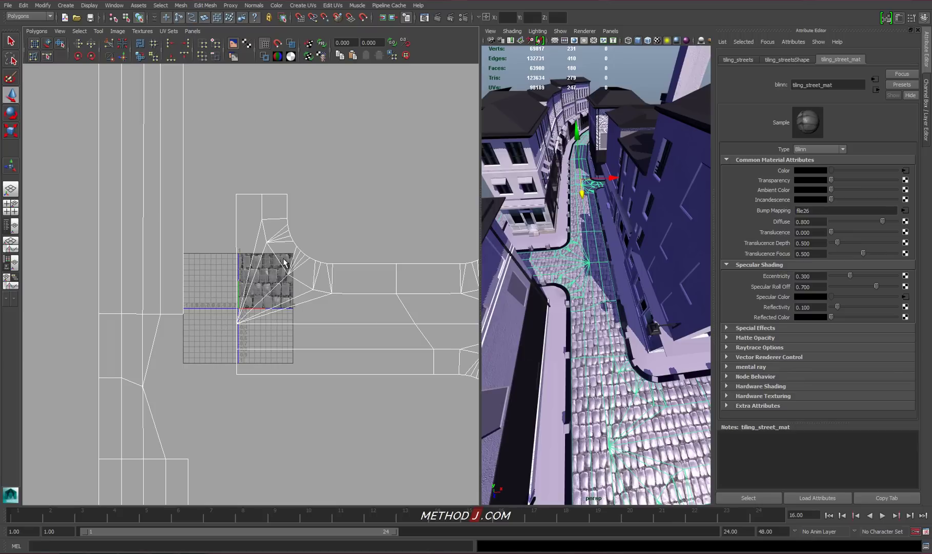
pyautogui.scroll(-6, 284, 262)
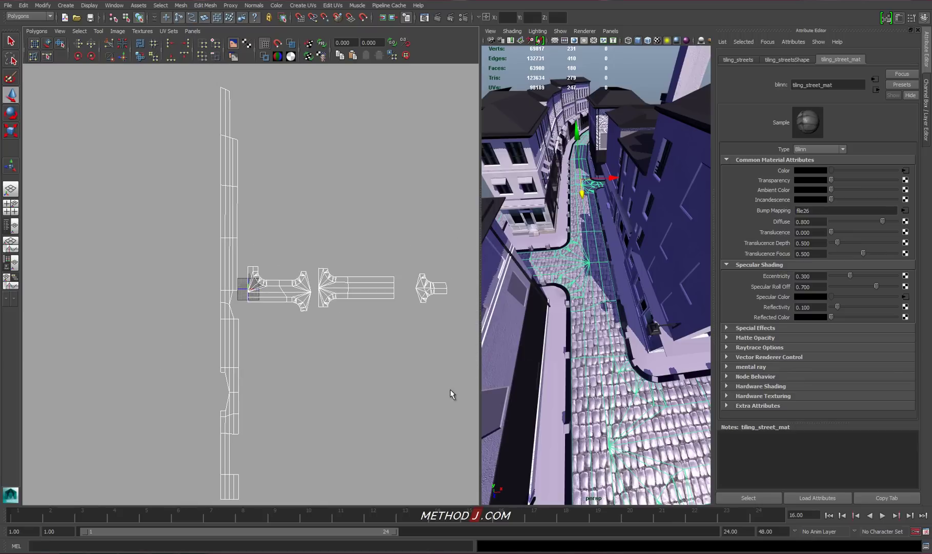
pyautogui.keyDown('alt'); pyautogui.moveTo(389, 339); pyautogui.dragTo(374, 296, button='middle'); pyautogui.keyUp('alt')
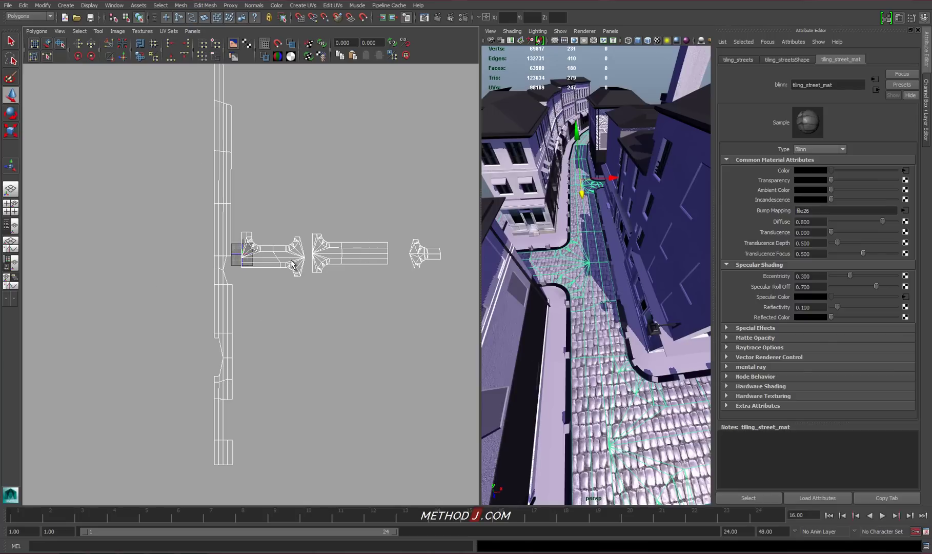
pyautogui.keyDown('alt'); pyautogui.moveTo(316, 271); pyautogui.dragTo(316, 285, button='middle'); pyautogui.keyUp('alt')
pyautogui.scroll(-3, 316, 285)
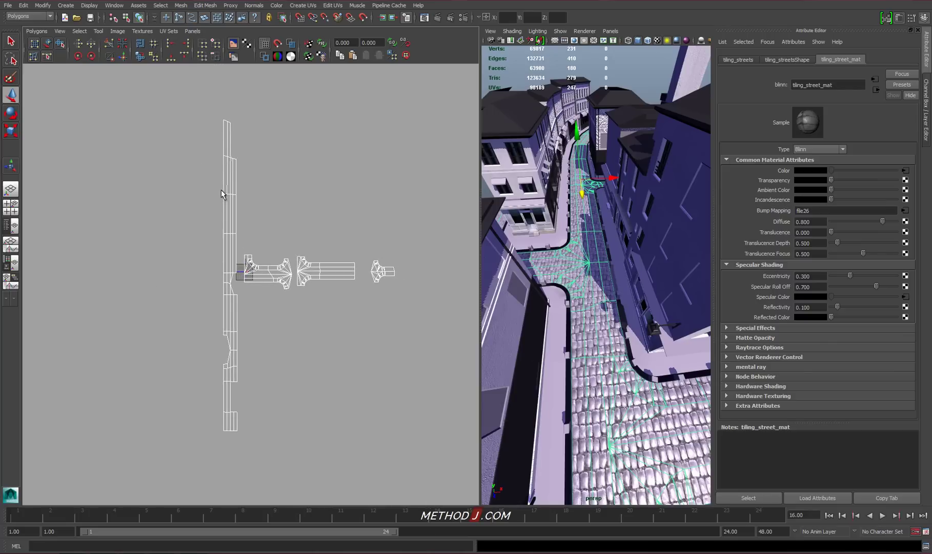
# Switch to UV selection and select the UVs of the long main-road shells, followed by those of the side-street shells
pyautogui.moveTo(223, 190); pyautogui.dragTo(234, 189, button='right')
pyautogui.moveTo(192, 108); pyautogui.dragTo(240, 465)
pyautogui.moveTo(242, 252); pyautogui.dragTo(426, 303)
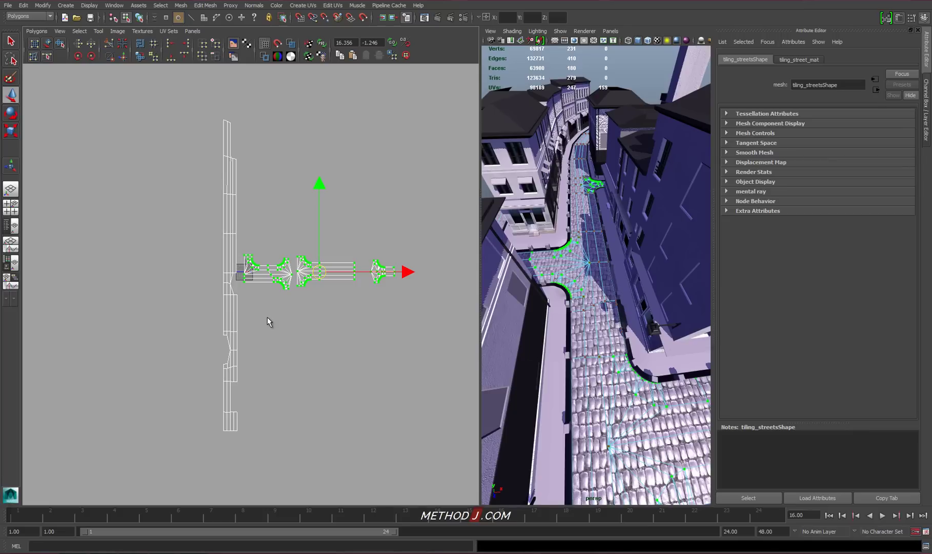
# Compare the side-street shells with the cobblestone texture tile and select only the UVs of the shell overlapping that tile
pyautogui.scroll(3, 267, 321)
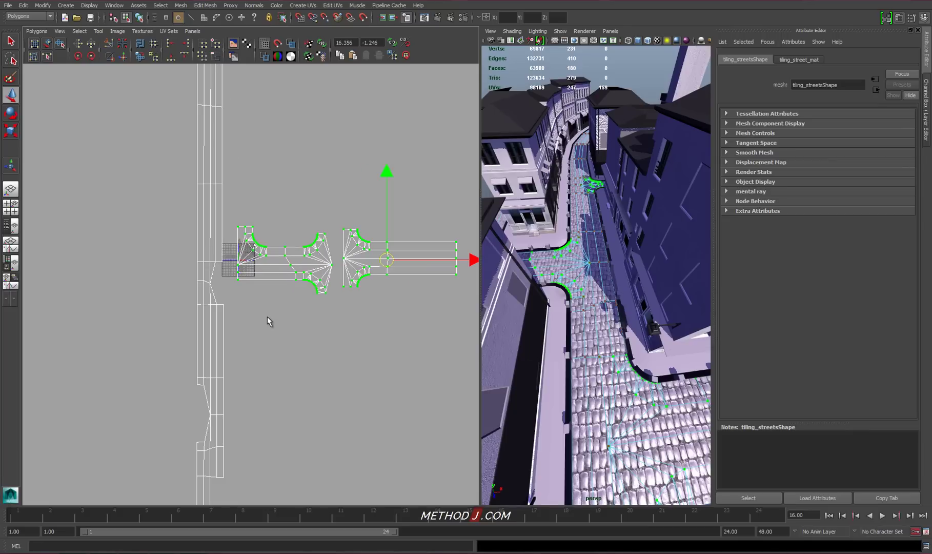
pyautogui.scroll(5, 320, 335)
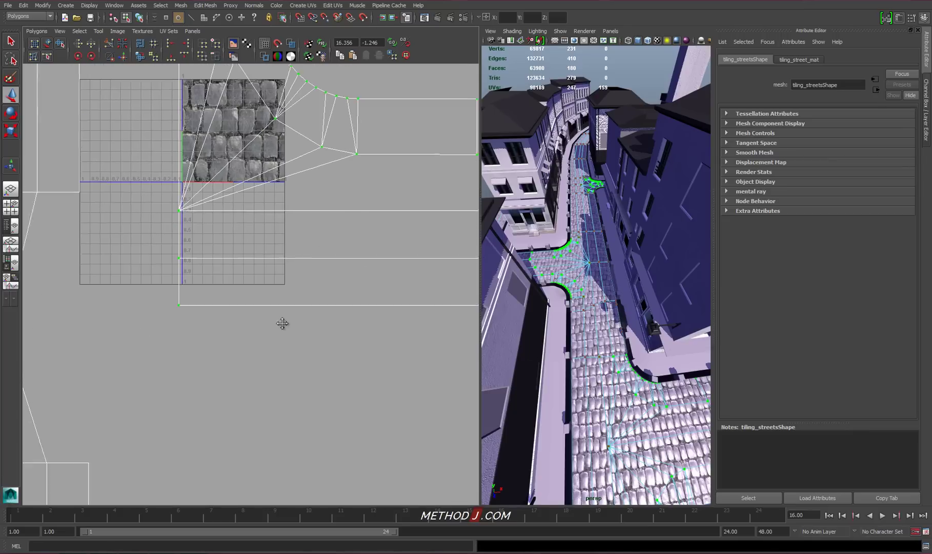
pyautogui.keyDown('alt'); pyautogui.moveTo(282, 323); pyautogui.dragTo(293, 402, button='middle'); pyautogui.keyUp('alt')
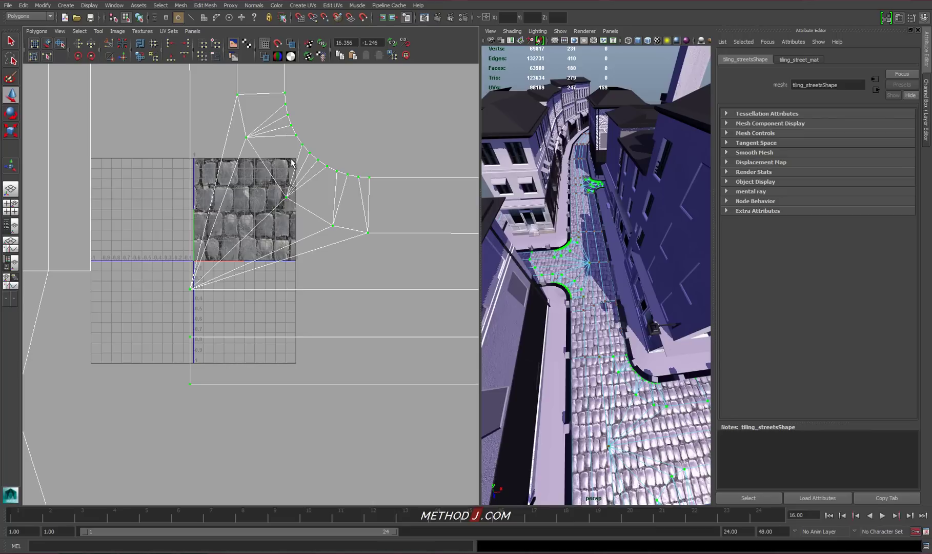
pyautogui.scroll(-2, 280, 250)
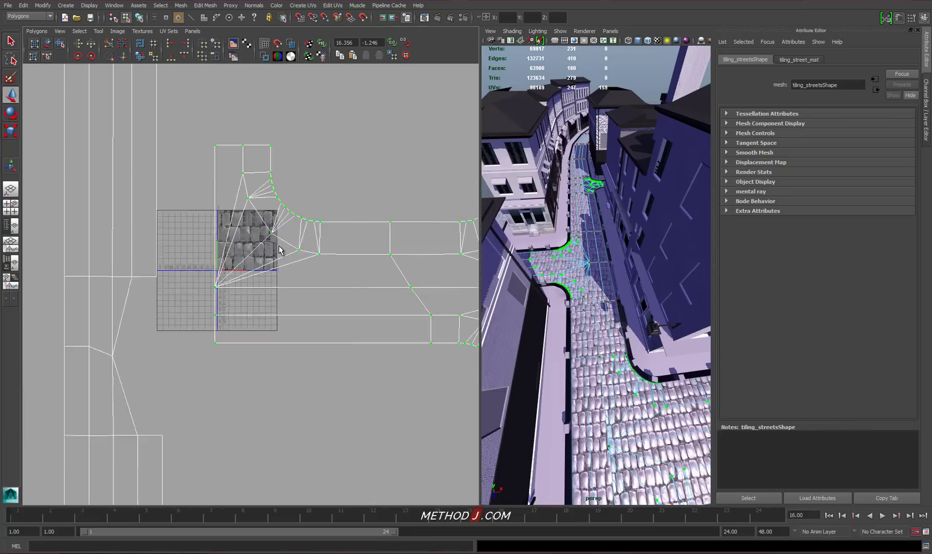
pyautogui.scroll(-6, 280, 250)
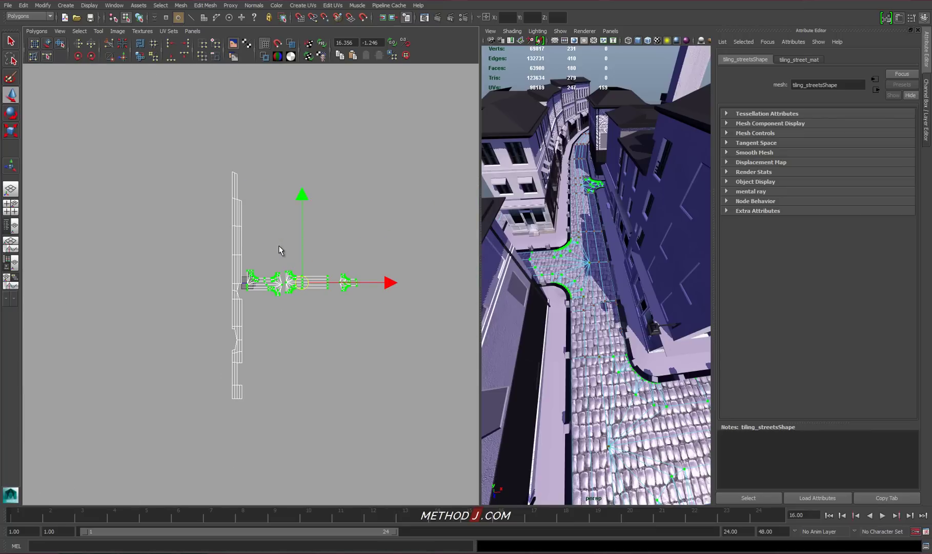
pyautogui.moveTo(243, 260); pyautogui.dragTo(284, 308)
pyautogui.scroll(3, 284, 308)
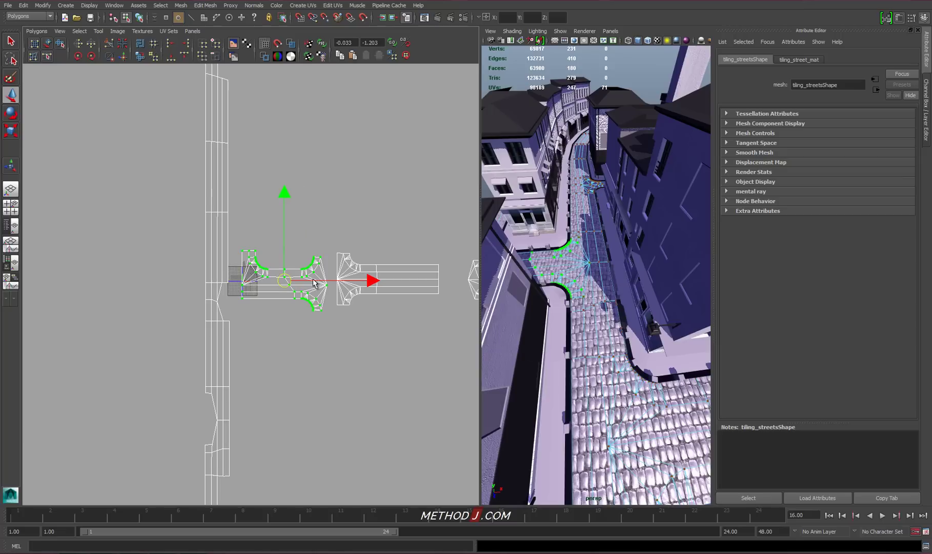
pyautogui.scroll(-3, 352, 235)
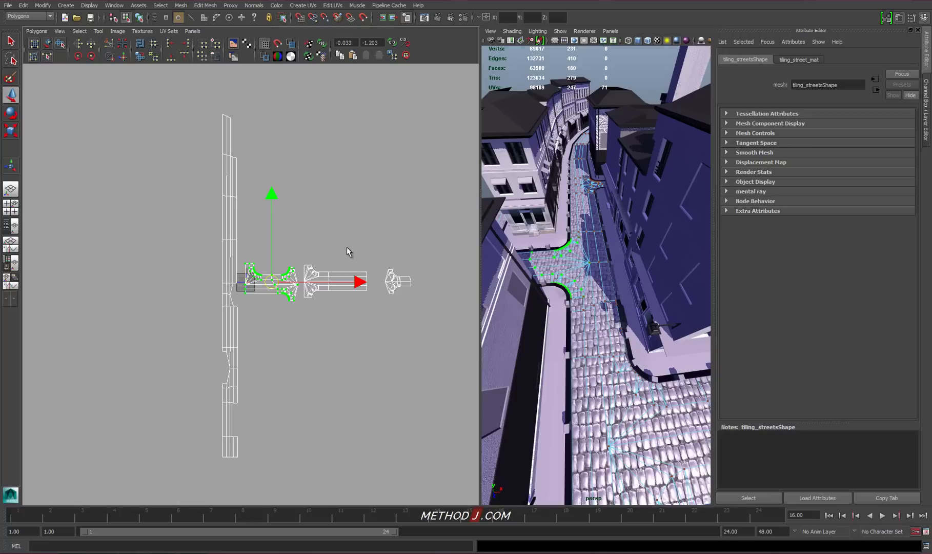
pyautogui.scroll(7, 347, 247)
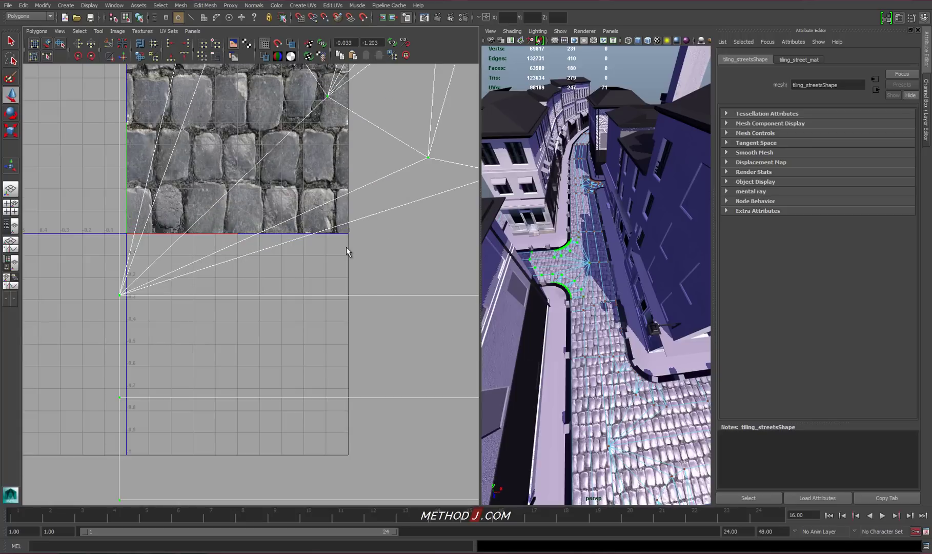
# Set the UV view's image range to a minimum U and V of -1 and a maximum U and V of 2
pyautogui.scroll(-1, 347, 247)
pyautogui.keyDown('alt'); pyautogui.moveTo(318, 195); pyautogui.dragTo(325, 445, button='middle'); pyautogui.keyUp('alt')
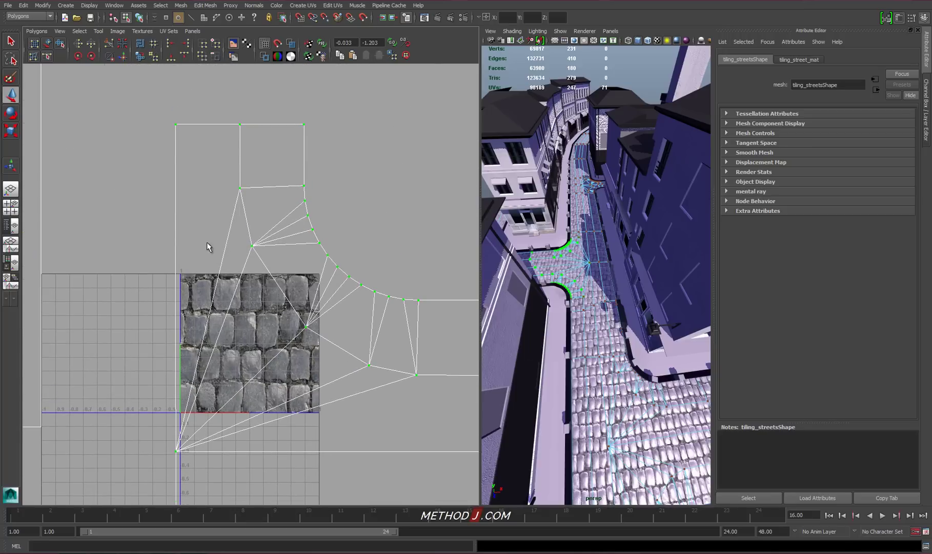
pyautogui.keyDown('alt'); pyautogui.moveTo(206, 242); pyautogui.dragTo(215, 220, button='middle'); pyautogui.keyUp('alt')
pyautogui.click(137, 34)
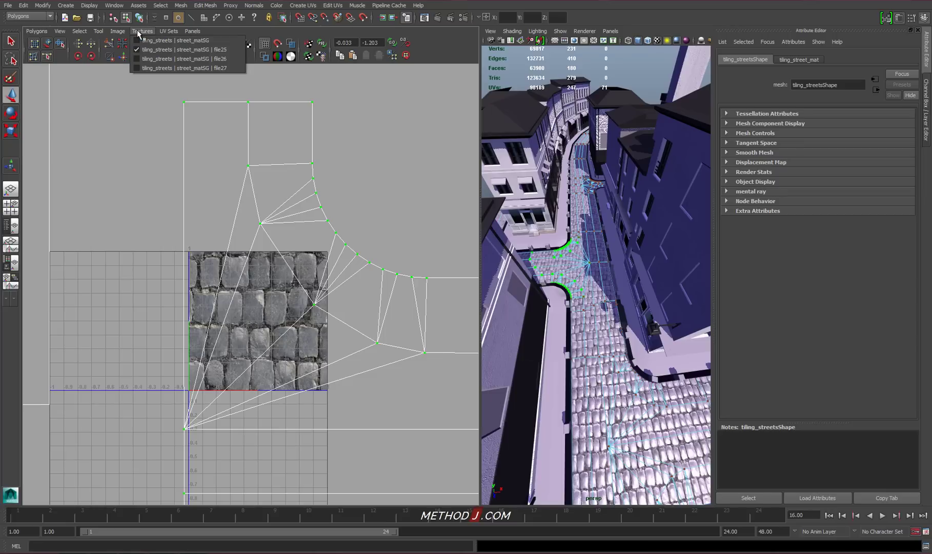
pyautogui.moveTo(126, 33)
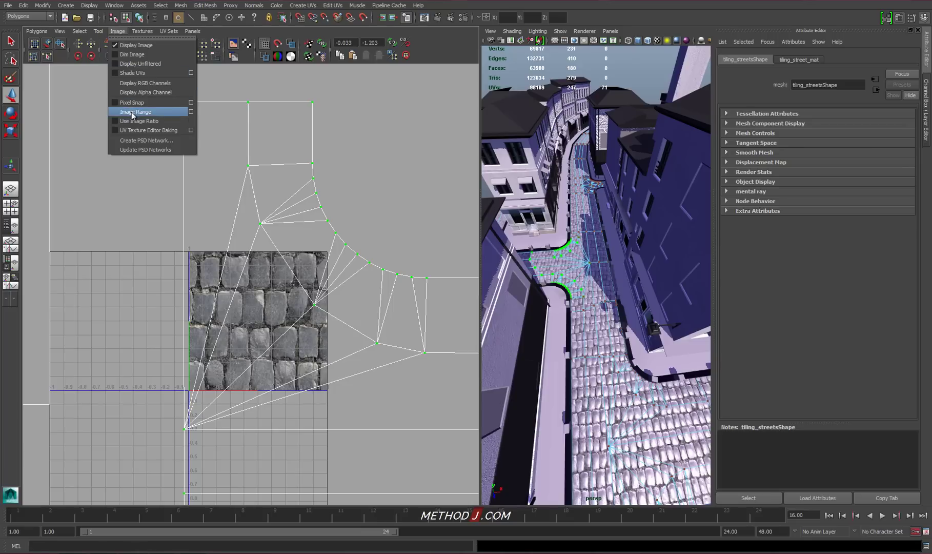
pyautogui.click(191, 112)
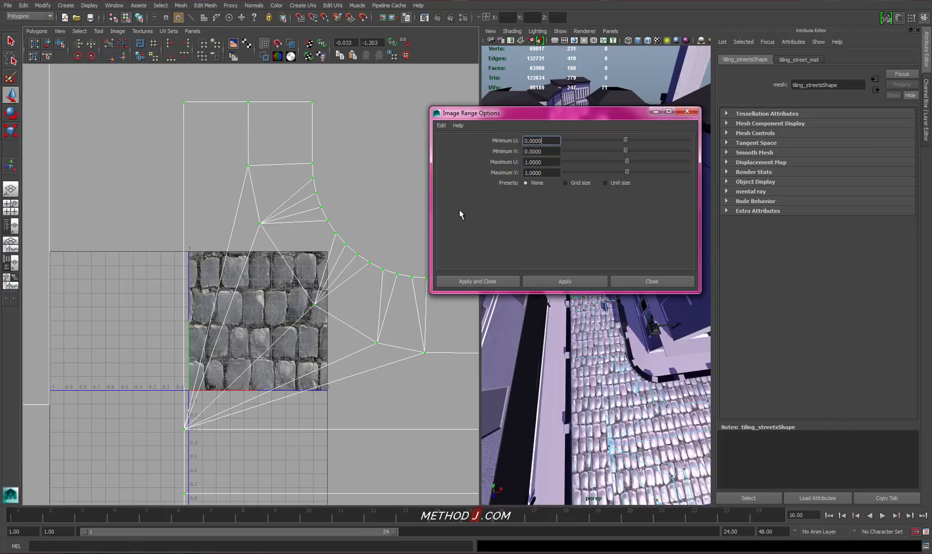
pyautogui.moveTo(546, 141); pyautogui.dragTo(503, 154)
pyautogui.write('-1-')
pyautogui.moveTo(558, 162); pyautogui.dragTo(505, 174)
pyautogui.write('2')
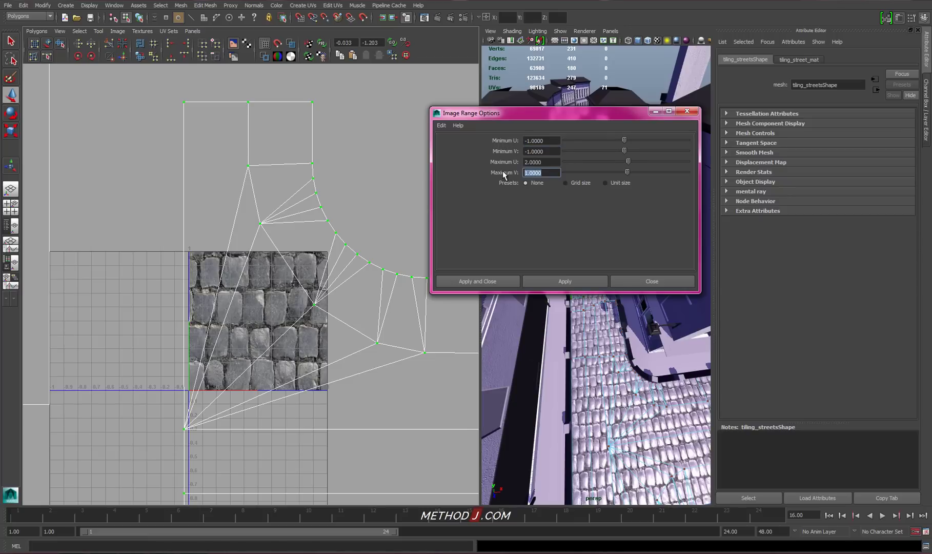
pyautogui.write('2')
pyautogui.click(564, 281)
pyautogui.keyDown('alt'); pyautogui.moveTo(297, 268); pyautogui.dragTo(153, 270, button='right'); pyautogui.keyUp('alt')
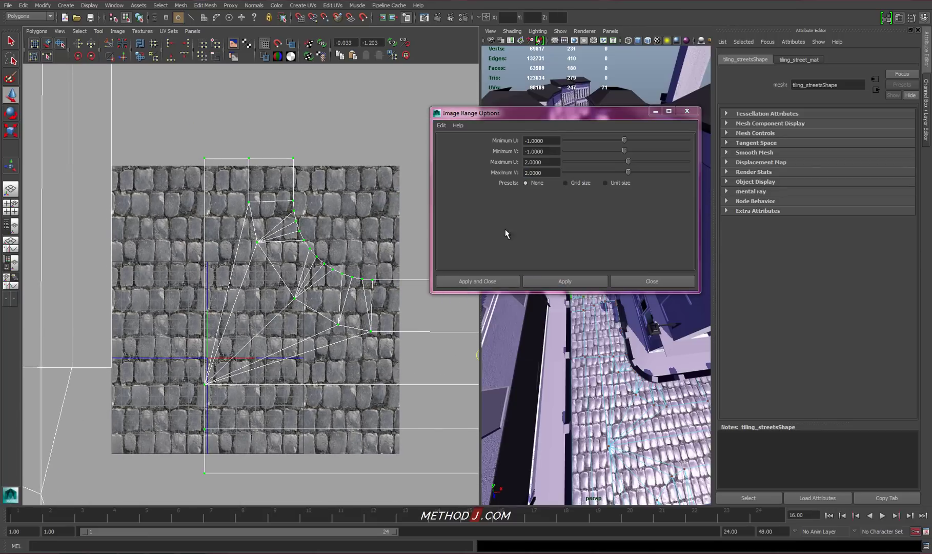
# Extend the displayed texture's image range to minimum U and V -3 and maximum U and V 4, and close the options
pyautogui.click(549, 141)
pyautogui.write('-3')
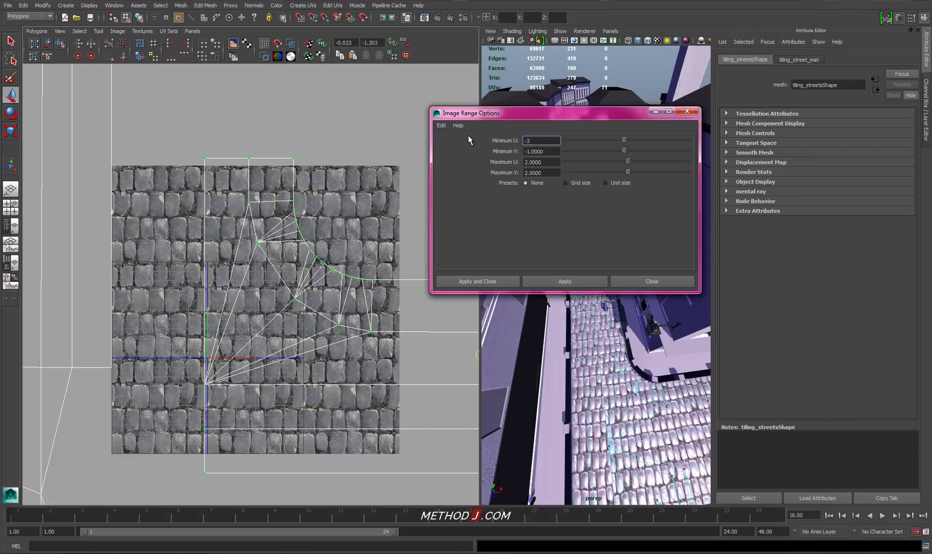
pyautogui.press('Tab')
pyautogui.write('-3')
pyautogui.press('Tab')
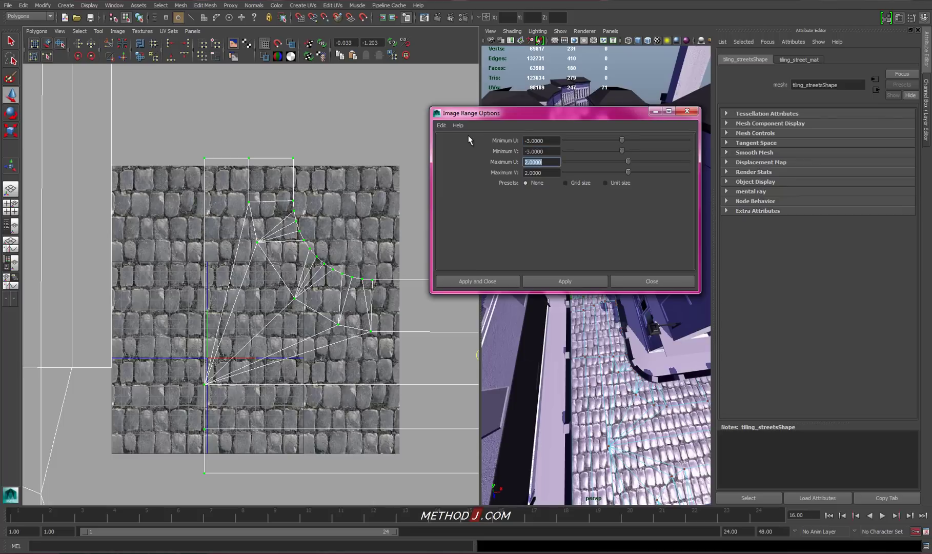
pyautogui.write('4')
pyautogui.press('Tab')
pyautogui.write('4')
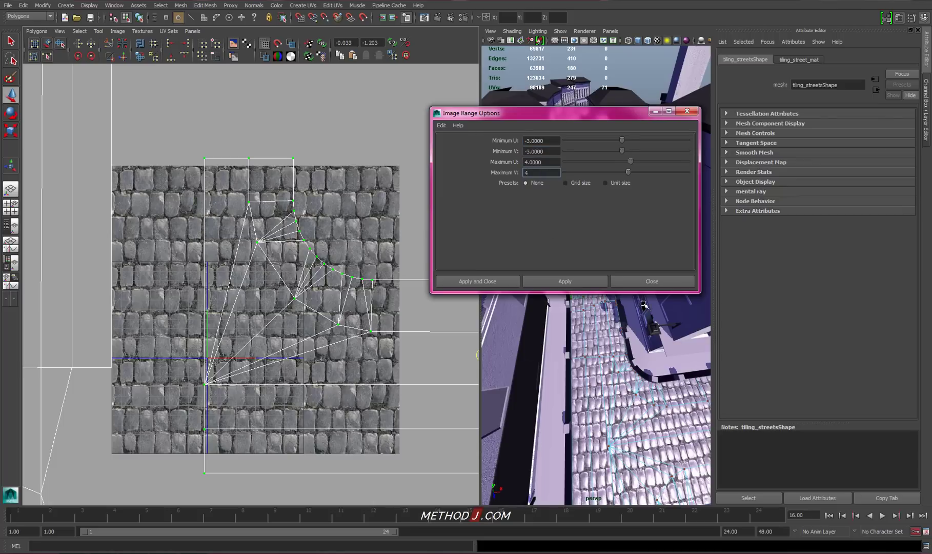
pyautogui.click(582, 279)
pyautogui.scroll(-3, 208, 260)
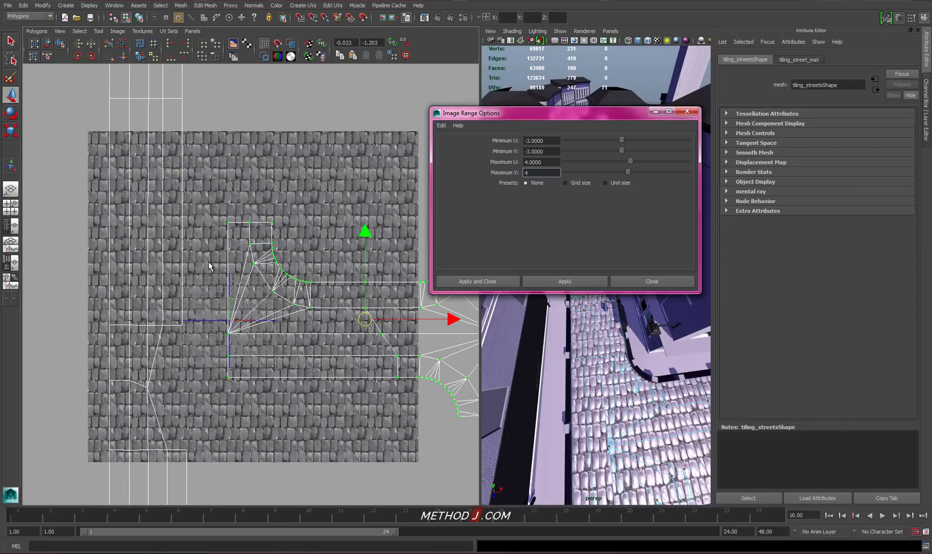
pyautogui.scroll(-3, 209, 260)
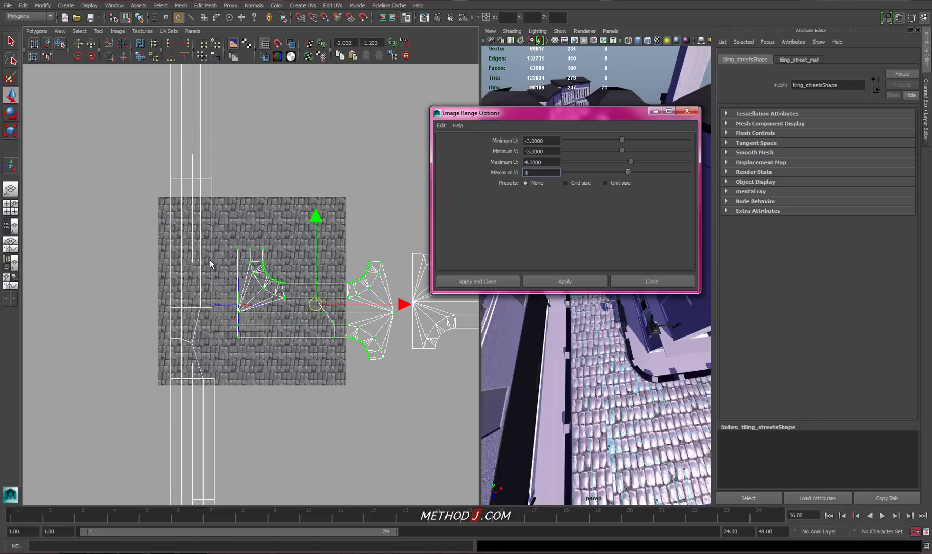
pyautogui.click(639, 282)
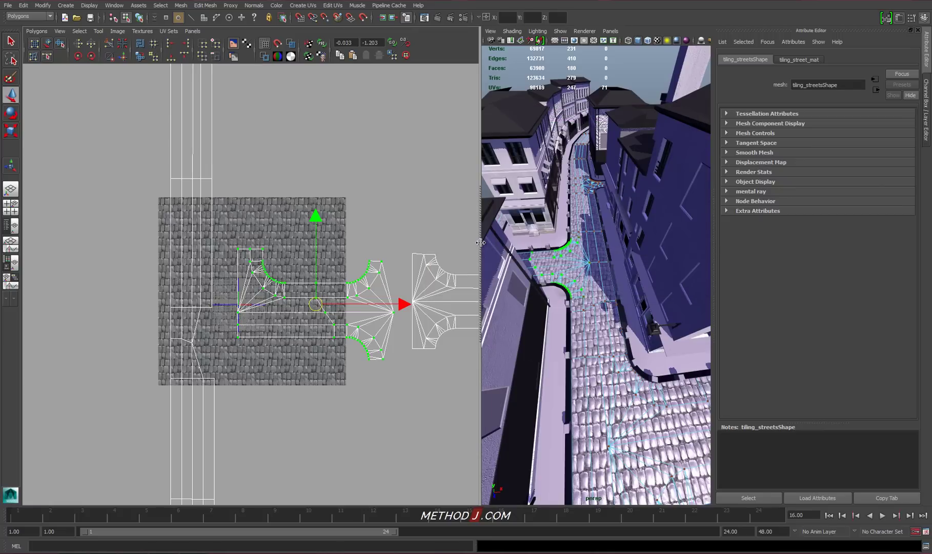
# Enlarge the perspective view and examine the cobblestone street junction from outside the buildings
pyautogui.moveTo(479, 244); pyautogui.dragTo(200, 258)
pyautogui.keyDown('alt'); pyautogui.moveTo(450, 288); pyautogui.dragTo(535, 296); pyautogui.keyUp('alt')
pyautogui.keyDown('alt'); pyautogui.moveTo(534, 295); pyautogui.dragTo(370, 271, button='right'); pyautogui.keyUp('alt')
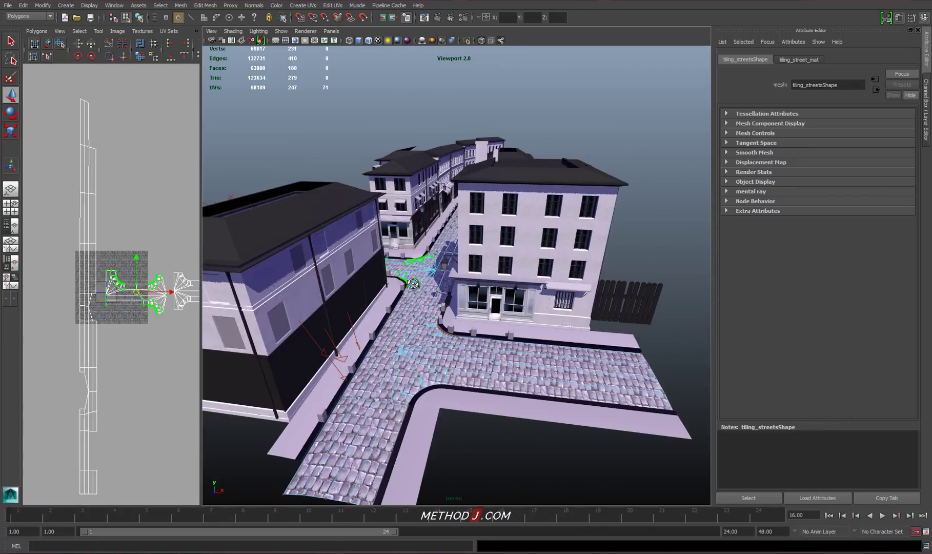
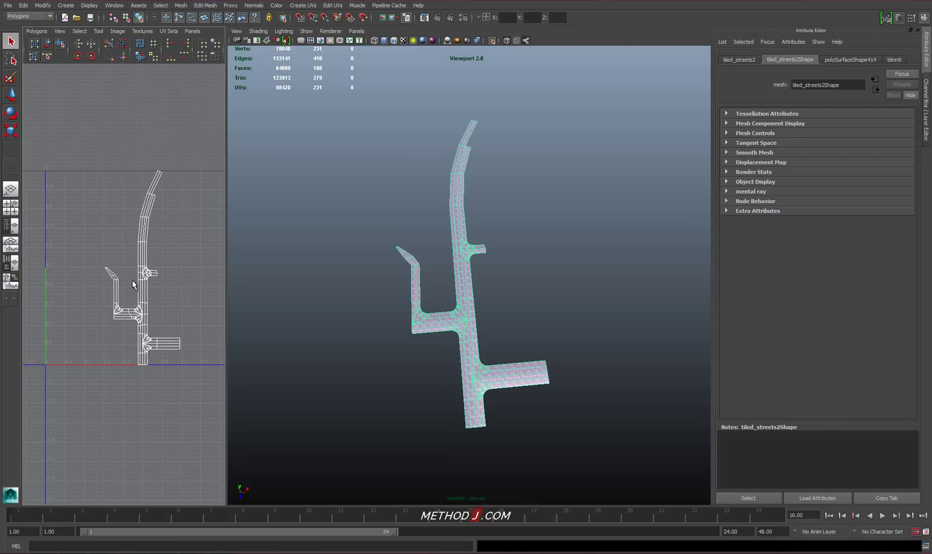
# Bring the tiled street's UV layout closer and assign the existing street_mat material to the tiled_streets2 mesh
pyautogui.keyDown('alt'); pyautogui.moveTo(163, 287); pyautogui.dragTo(137, 291, button='middle'); pyautogui.keyUp('alt')
pyautogui.scroll(2, 105, 302)
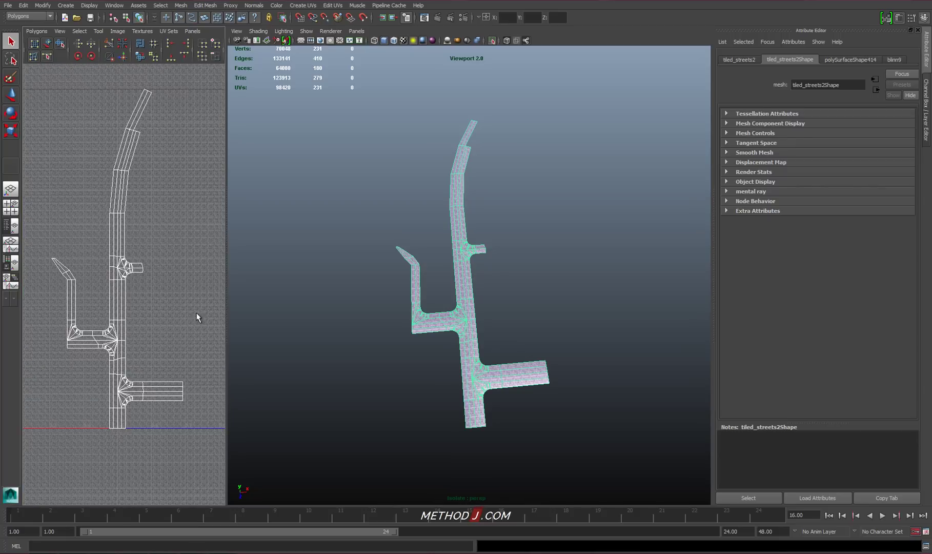
pyautogui.rightClick(466, 325)
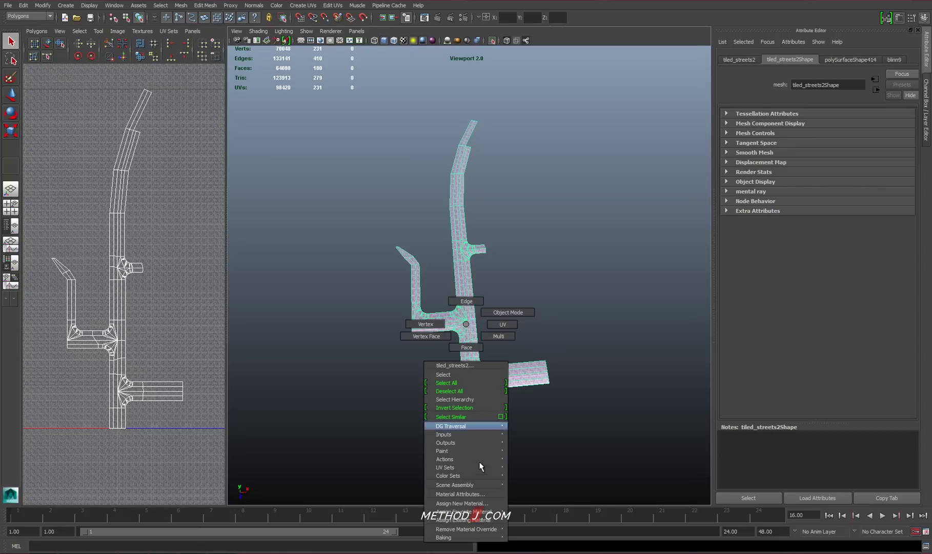
pyautogui.moveTo(455, 522)
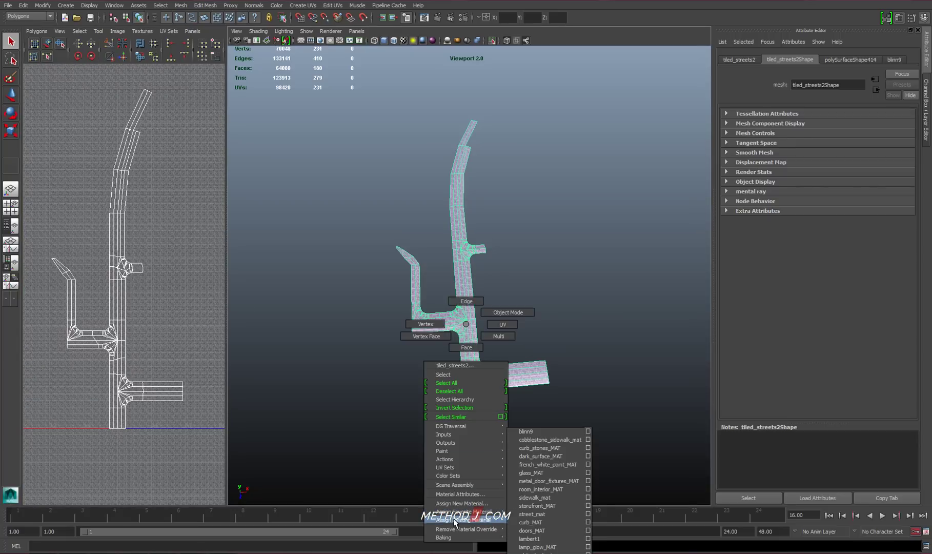
pyautogui.click(554, 514)
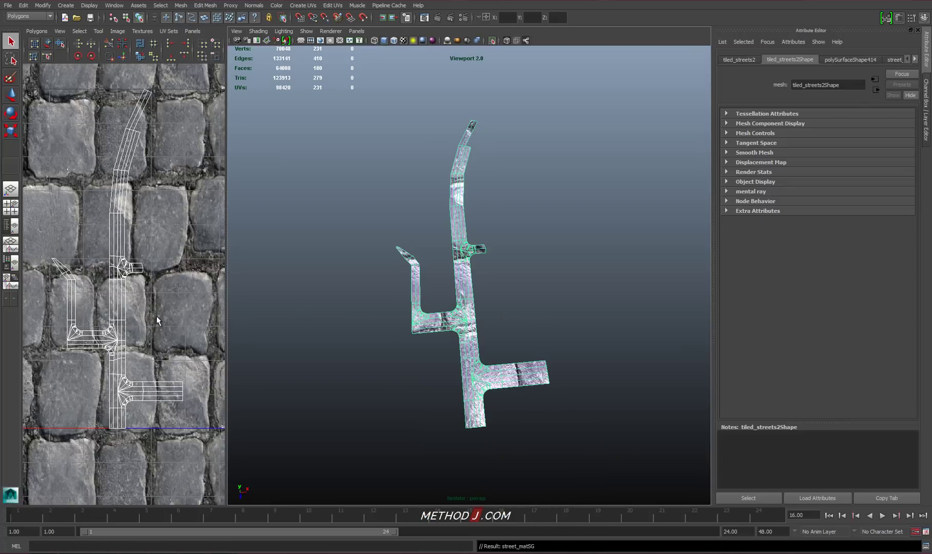
# Restore the texture's image range to minimum U and V 0 and maximum U and V 1, and close the options
pyautogui.scroll(-5, 156, 319)
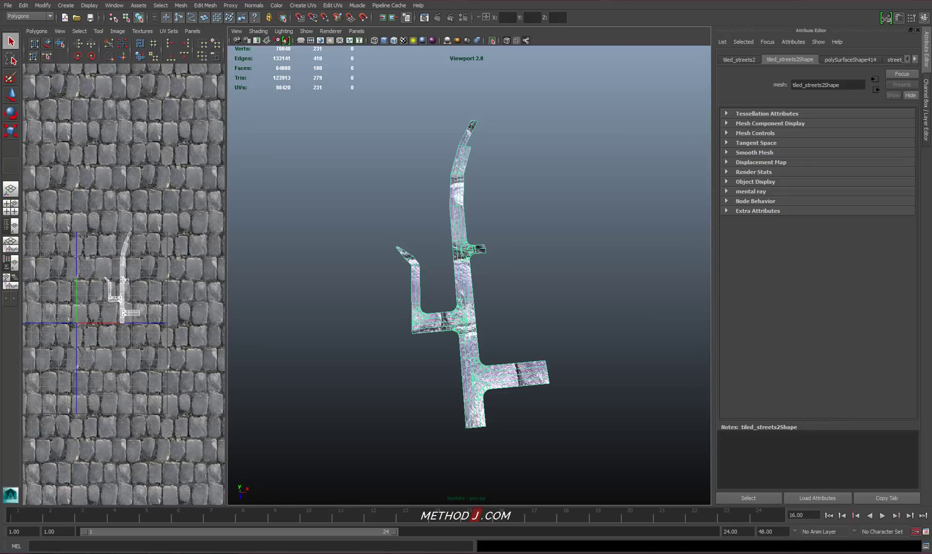
pyautogui.click(116, 31)
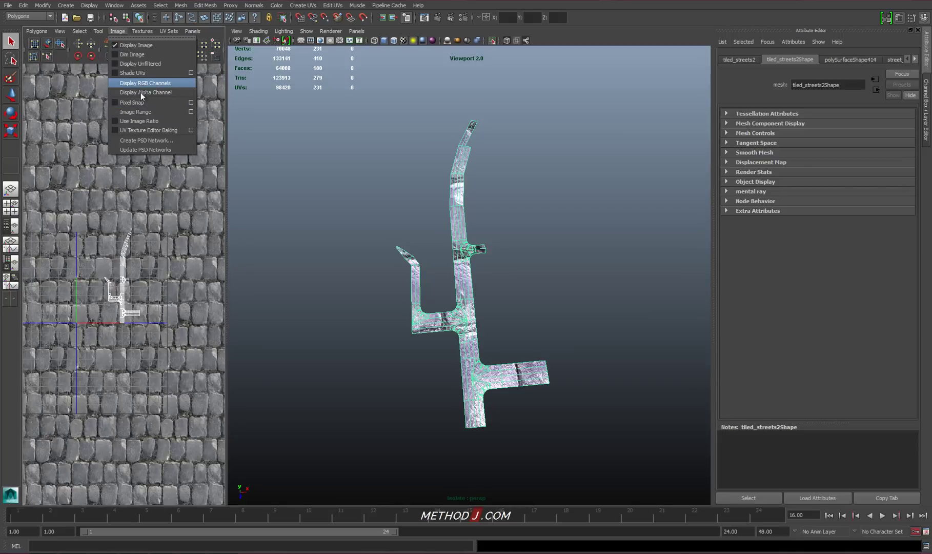
pyautogui.click(191, 112)
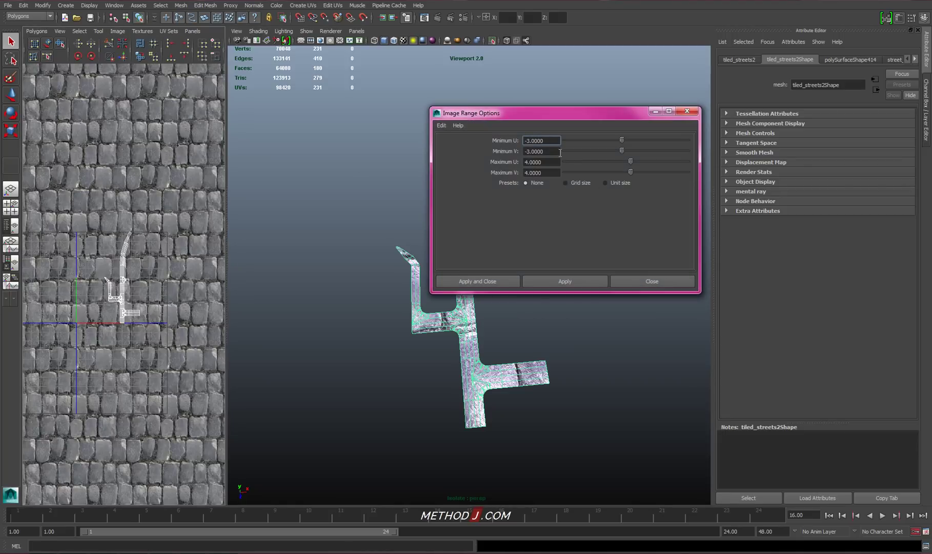
pyautogui.doubleClick(523, 143)
pyautogui.write('0')
pyautogui.press('Tab')
pyautogui.write('0')
pyautogui.press('Tab')
pyautogui.write('1')
pyautogui.press('Tab')
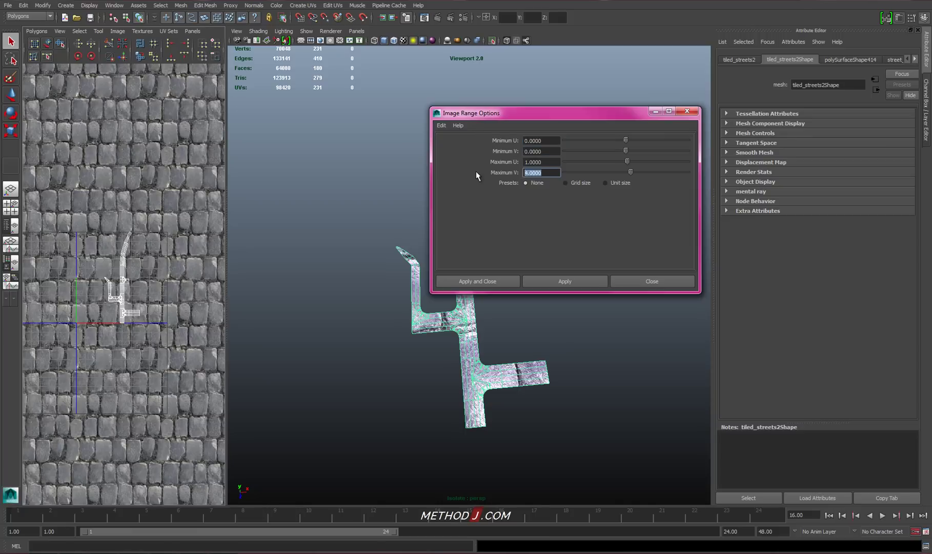
pyautogui.write('1')
pyautogui.click(563, 281)
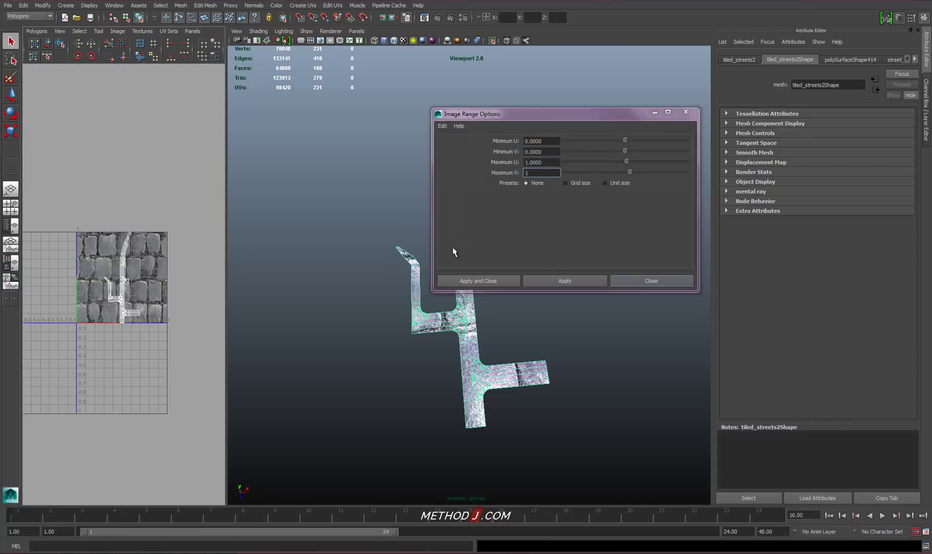
pyautogui.click(472, 281)
# Select all UVs of the tiled street and examine how the cobblestone texture maps across the mesh's main road and side streets
pyautogui.keyDown('alt'); pyautogui.moveTo(83, 267); pyautogui.dragTo(46, 195, button='right'); pyautogui.keyUp('alt')
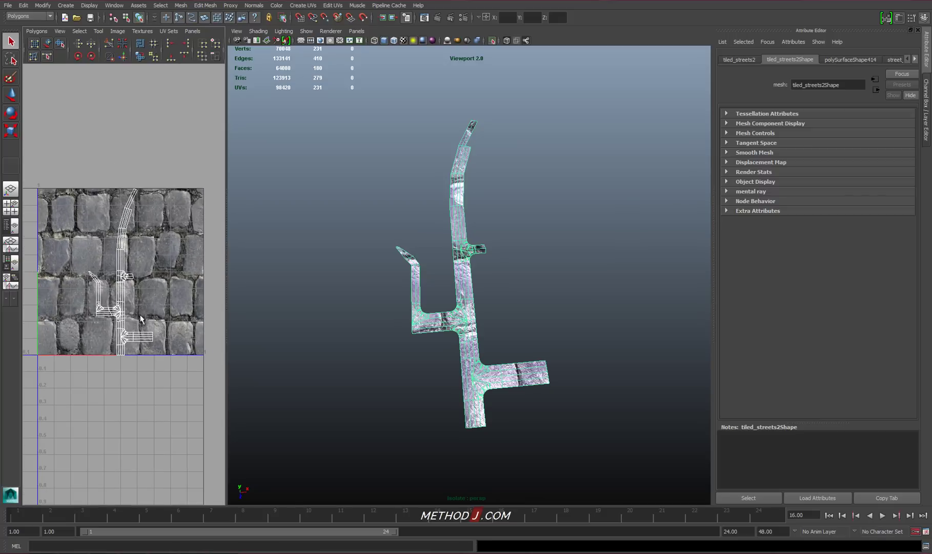
pyautogui.moveTo(128, 275); pyautogui.dragTo(55, 165, button='right')
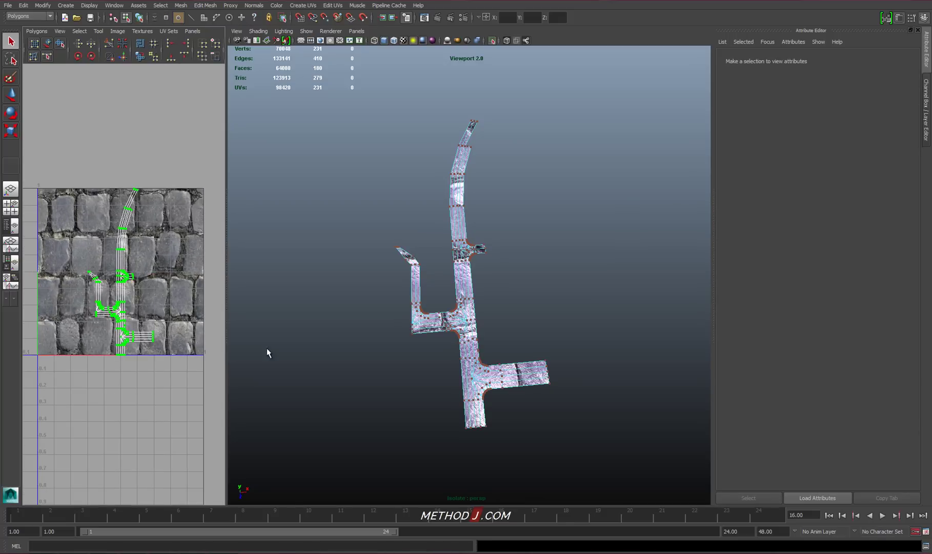
pyautogui.press('f')
pyautogui.keyDown('alt'); pyautogui.moveTo(444, 369); pyautogui.dragTo(426, 133, button='middle'); pyautogui.keyUp('alt')
pyautogui.keyDown('alt'); pyautogui.moveTo(435, 308); pyautogui.dragTo(463, 331); pyautogui.keyUp('alt')
pyautogui.moveTo(463, 330)
pyautogui.keyDown('alt'); pyautogui.mouseDown(button='middle')
pyautogui.moveTo(414, 227)
pyautogui.moveTo(429, 285)
pyautogui.moveTo(437, 247)
pyautogui.moveTo(483, 431)
pyautogui.mouseUp(button='middle'); pyautogui.keyUp('alt')
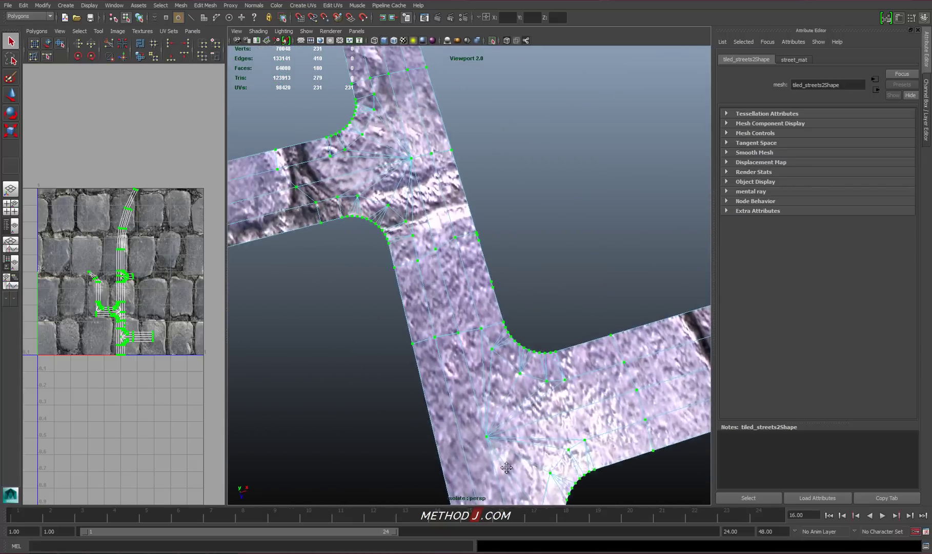
pyautogui.keyDown('alt'); pyautogui.moveTo(336, 57); pyautogui.dragTo(370, 180, button='middle'); pyautogui.keyUp('alt')
pyautogui.keyDown('alt'); pyautogui.moveTo(370, 181); pyautogui.dragTo(367, 150); pyautogui.keyUp('alt')
pyautogui.keyDown('alt'); pyautogui.moveTo(377, 177); pyautogui.dragTo(387, 199, button='middle'); pyautogui.keyUp('alt')
pyautogui.keyDown('alt'); pyautogui.moveTo(387, 200); pyautogui.dragTo(423, 254); pyautogui.keyUp('alt')
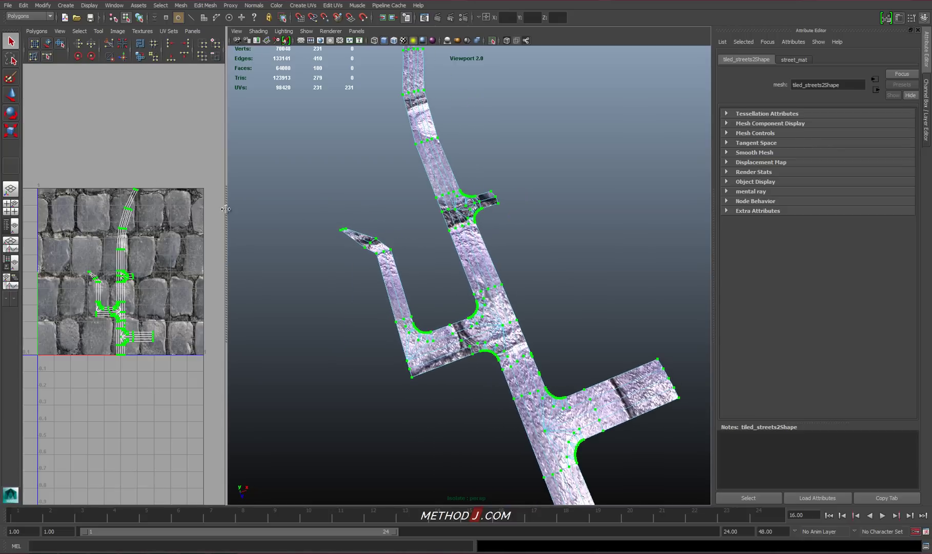
# Widen the UV view, scale all the street UVs up uniformly far beyond the texture tile, and undo the extra enlargement
pyautogui.moveTo(227, 207); pyautogui.dragTo(326, 208)
pyautogui.scroll(-5, 178, 293)
pyautogui.press('r')
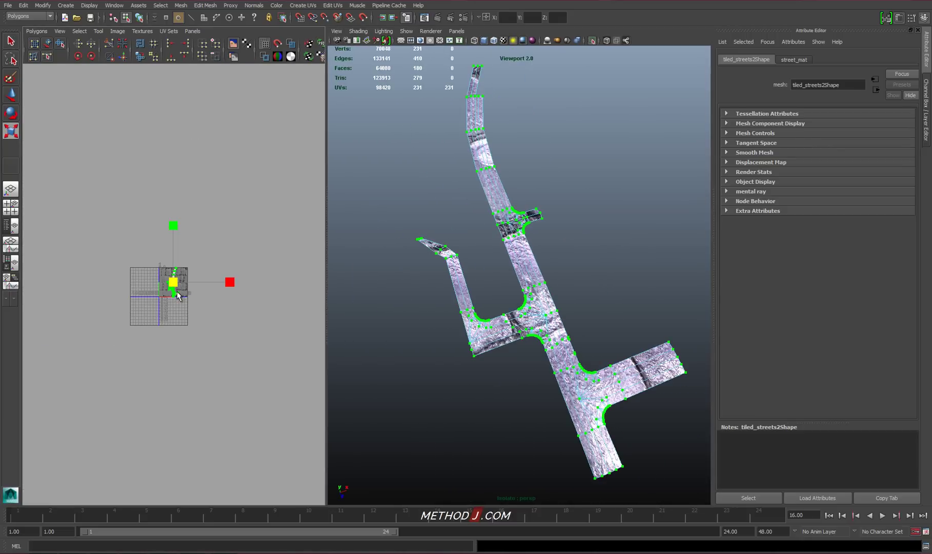
pyautogui.moveTo(175, 286); pyautogui.dragTo(346, 163)
pyautogui.moveTo(180, 282); pyautogui.dragTo(255, 236)
pyautogui.hotkey('ctrl', 'z')
# Examine the cobblestone tiling along the main road of the mesh up close
pyautogui.keyDown('alt'); pyautogui.moveTo(567, 273); pyautogui.dragTo(708, 302, button='right'); pyautogui.keyUp('alt')
pyautogui.keyDown('alt'); pyautogui.moveTo(658, 299); pyautogui.dragTo(578, 295, button='middle'); pyautogui.keyUp('alt')
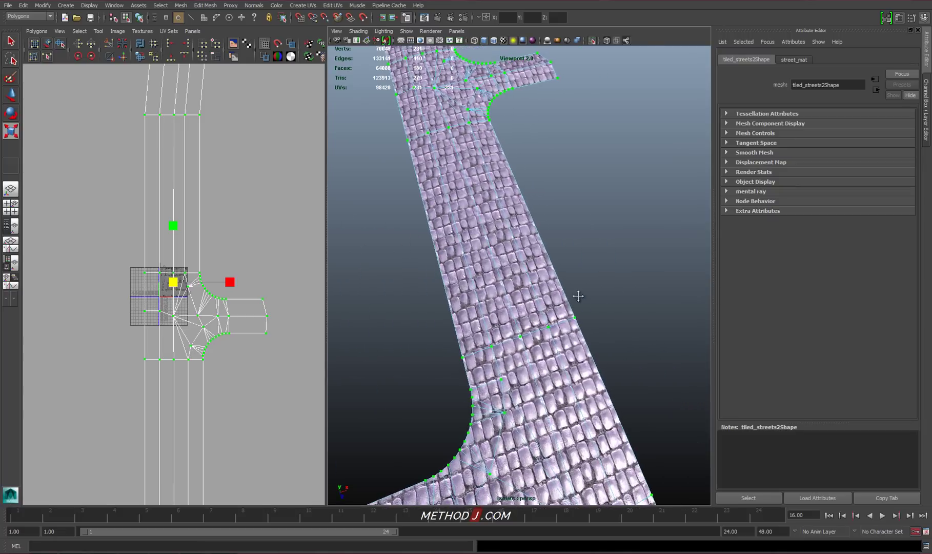
pyautogui.keyDown('alt'); pyautogui.moveTo(579, 295); pyautogui.dragTo(656, 299, button='right'); pyautogui.keyUp('alt')
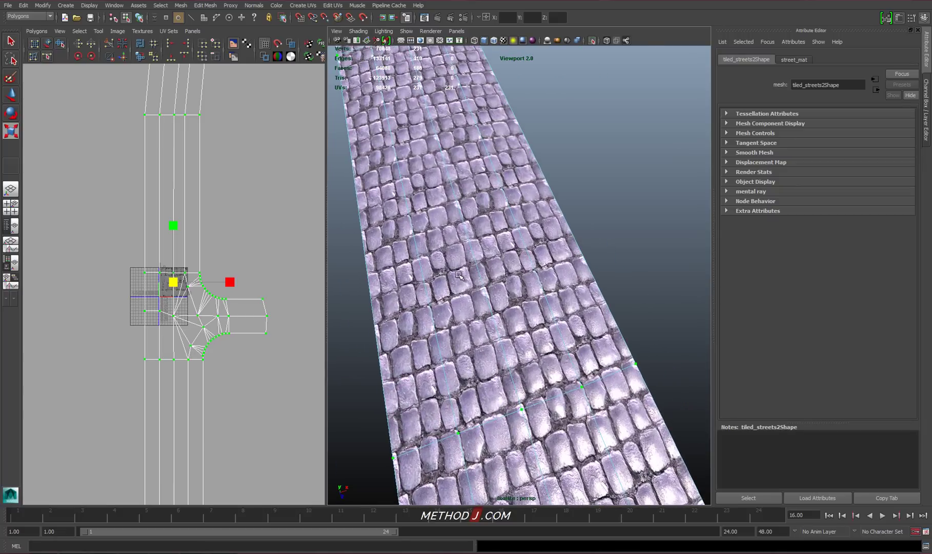
# Select the whole street UV layout and shift it in the negative U direction, clear of the texture tile
pyautogui.scroll(-5, 220, 258)
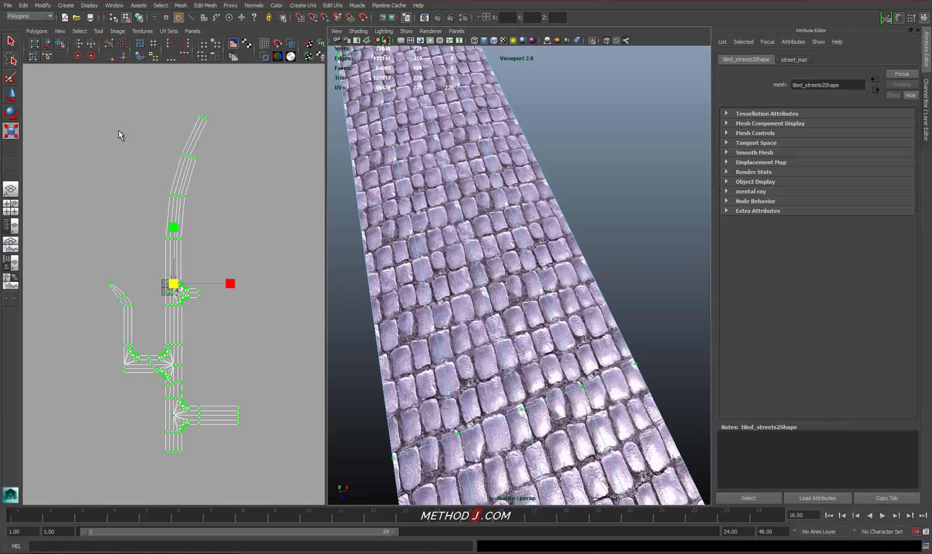
pyautogui.moveTo(71, 93); pyautogui.dragTo(273, 469)
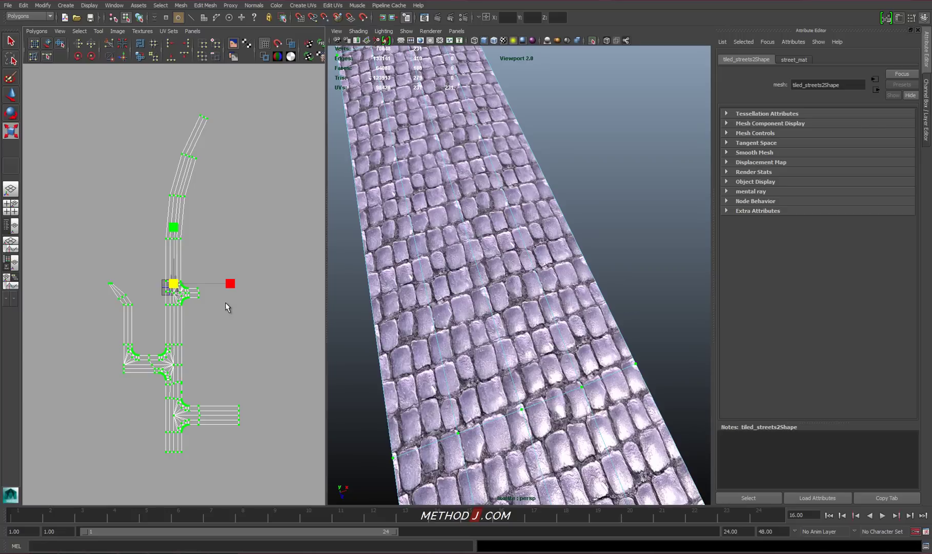
pyautogui.press('w')
pyautogui.moveTo(233, 284); pyautogui.dragTo(162, 286)
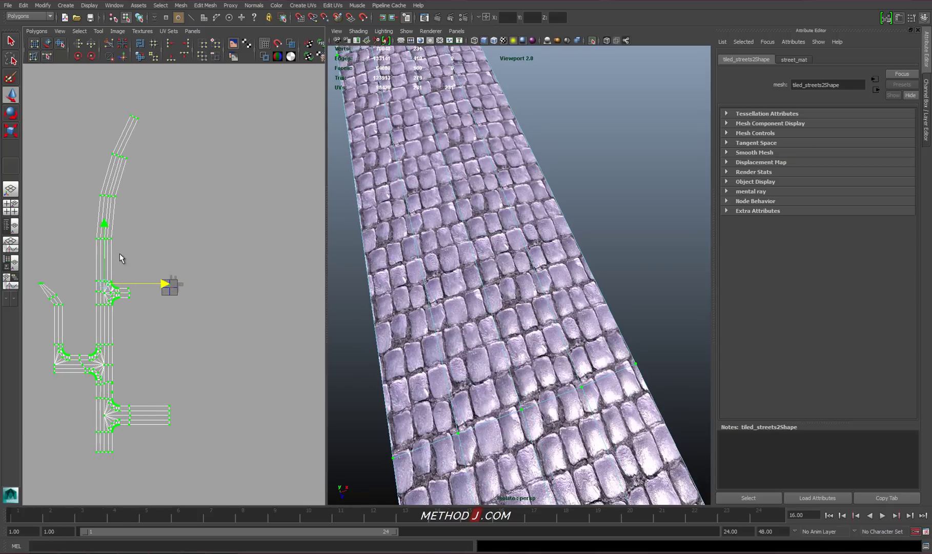
# Switch to face selection, select the straight main-road section above the small side street, and locate those faces on the mesh
pyautogui.moveTo(109, 248); pyautogui.dragTo(109, 272, button='right')
pyautogui.moveTo(75, 255); pyautogui.dragTo(134, 262)
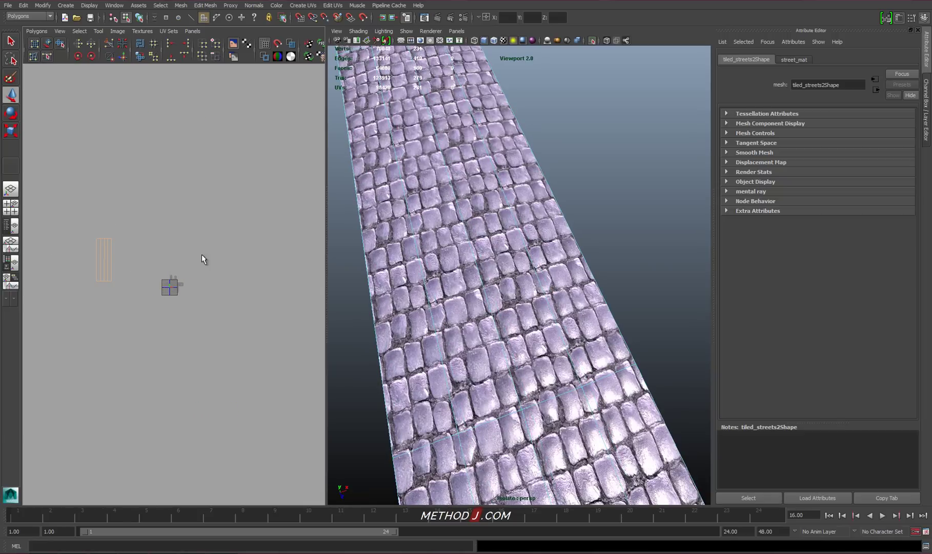
pyautogui.scroll(-2, 458, 184)
pyautogui.scroll(-3, 458, 184)
pyautogui.keyDown('alt'); pyautogui.moveTo(457, 184); pyautogui.dragTo(446, 154); pyautogui.keyUp('alt')
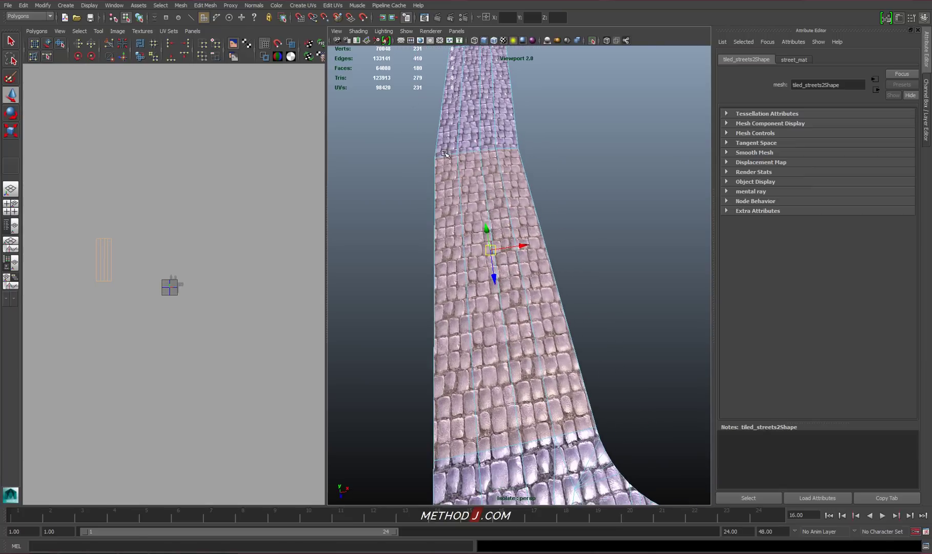
# Apply a planar mapping to the selected main-road faces and switch to selecting their UVs
pyautogui.click(303, 5)
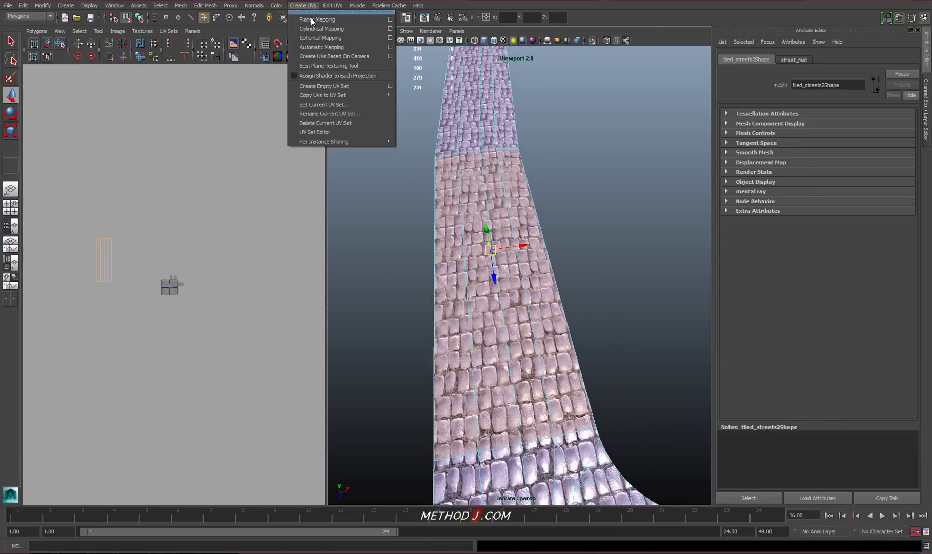
pyautogui.click(324, 20)
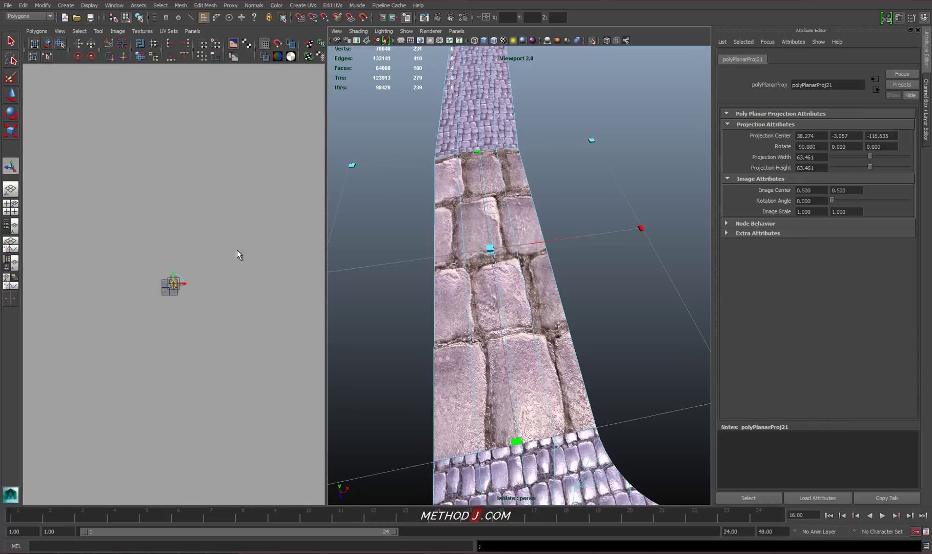
pyautogui.press('f')
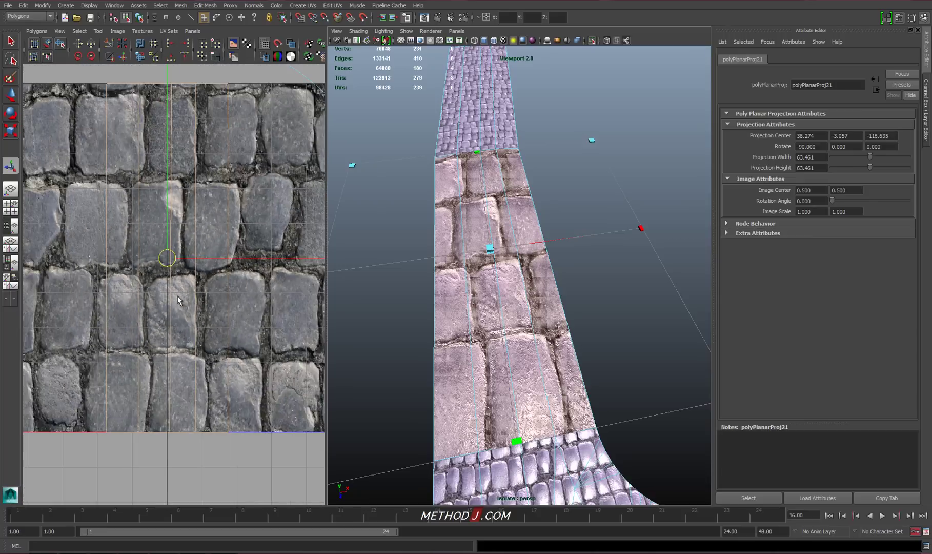
pyautogui.moveTo(174, 267); pyautogui.dragTo(193, 267, button='right')
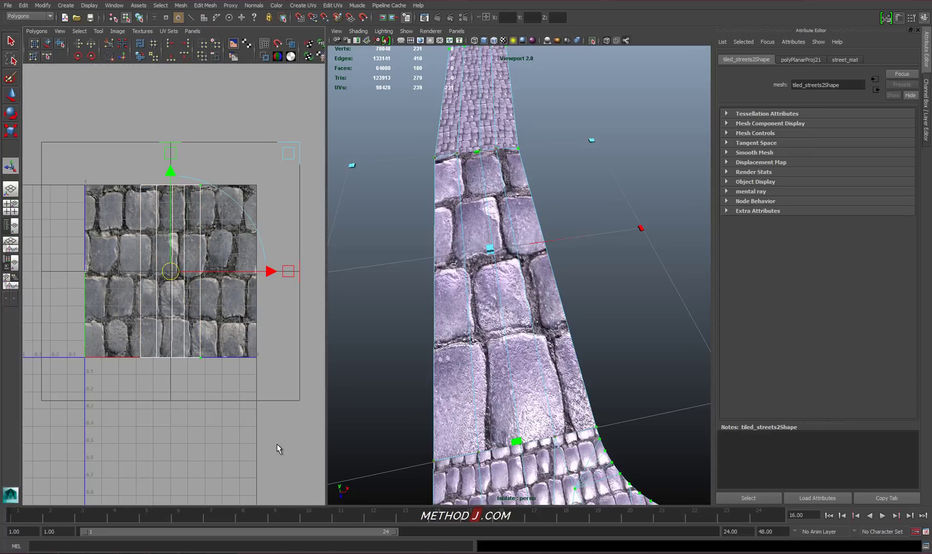
# Select all UVs of the projected road section and scale them up uniformly until the shell spans the texture tile's width
pyautogui.click(277, 443)
pyautogui.moveTo(246, 411); pyautogui.dragTo(228, 348)
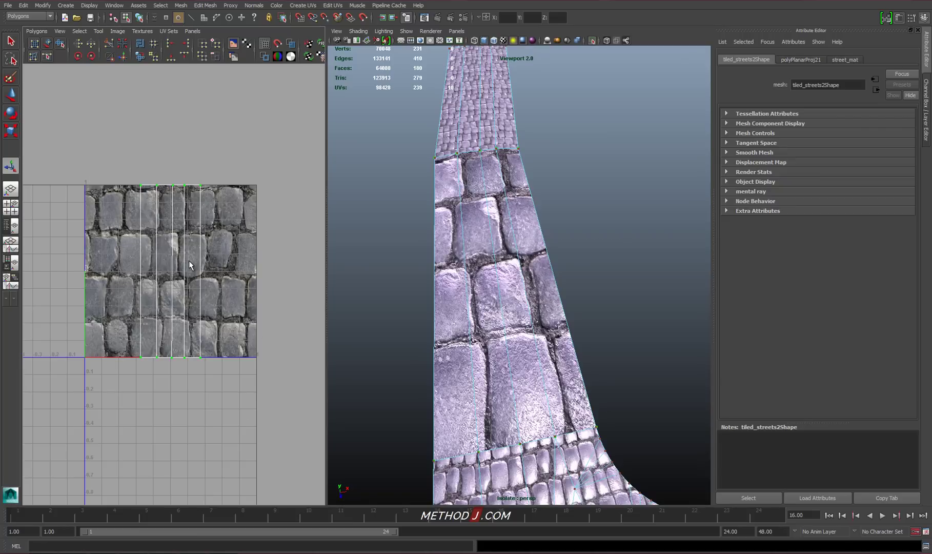
pyautogui.press('r')
pyautogui.moveTo(186, 262); pyautogui.dragTo(277, 200, button='middle')
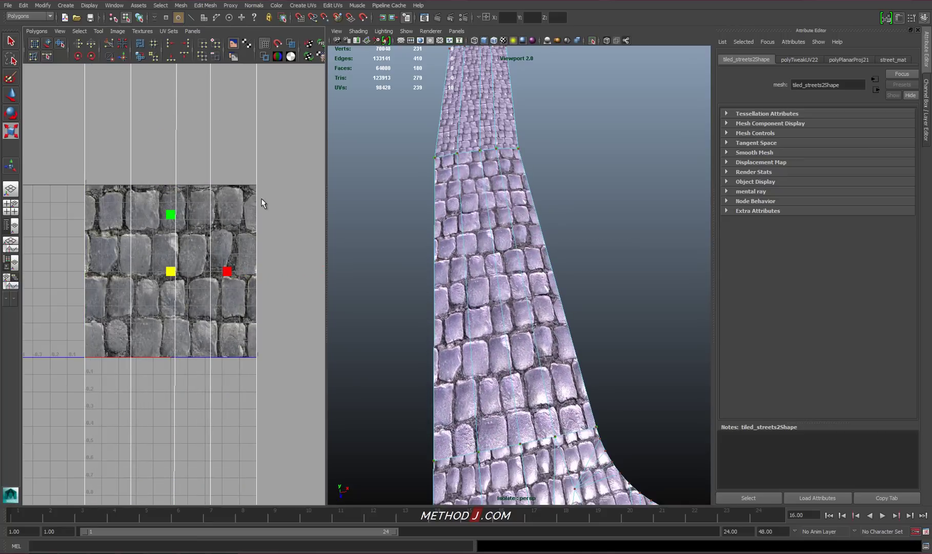
# Widen the UV view, select the UVs along the road shell's left edge and set their U coordinate to 0
pyautogui.keyDown('alt'); pyautogui.moveTo(256, 246); pyautogui.dragTo(252, 227, button='middle'); pyautogui.keyUp('alt')
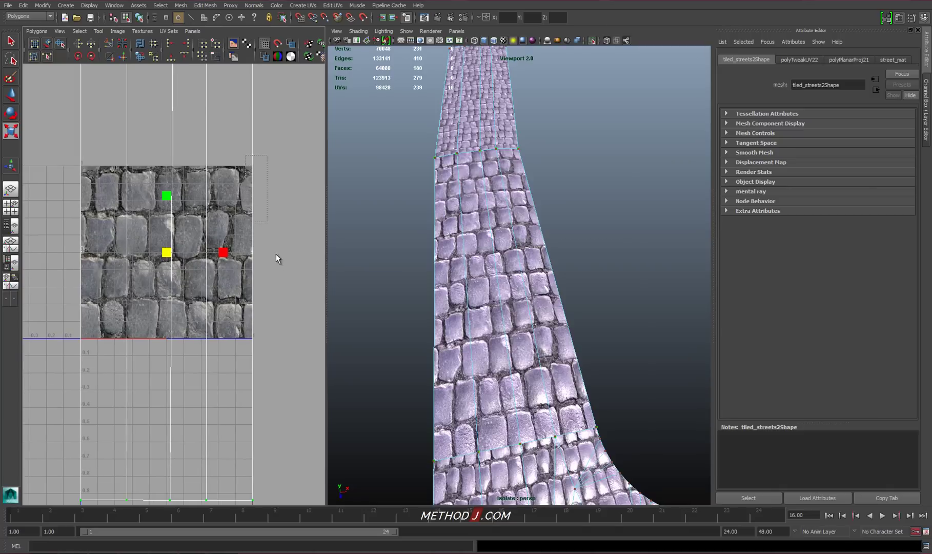
pyautogui.moveTo(313, 383); pyautogui.dragTo(314, 383)
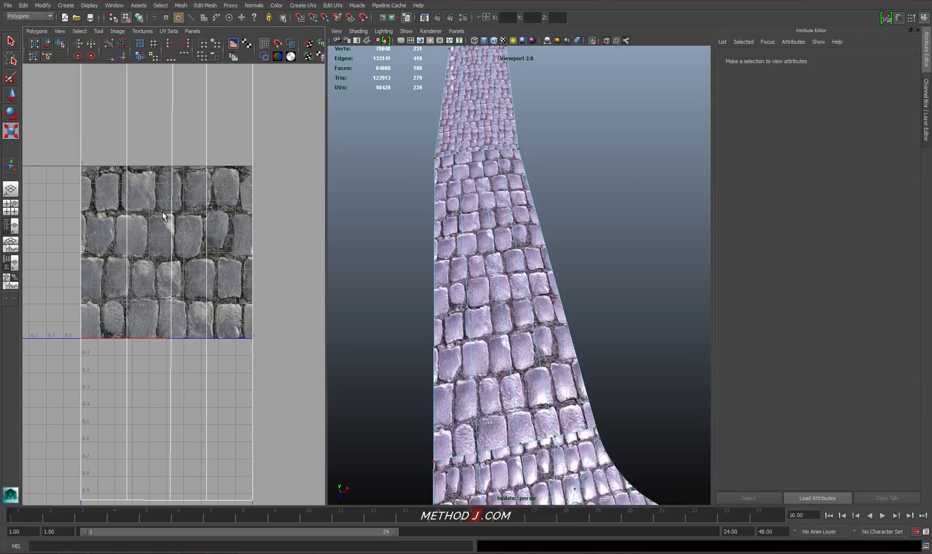
pyautogui.scroll(-4, 162, 211)
pyautogui.moveTo(147, 360); pyautogui.dragTo(147, 374)
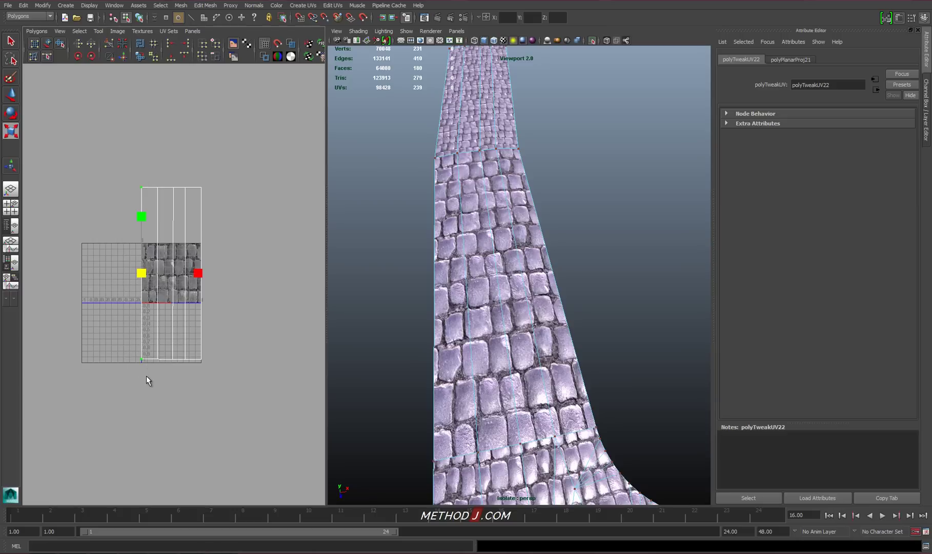
pyautogui.press('w')
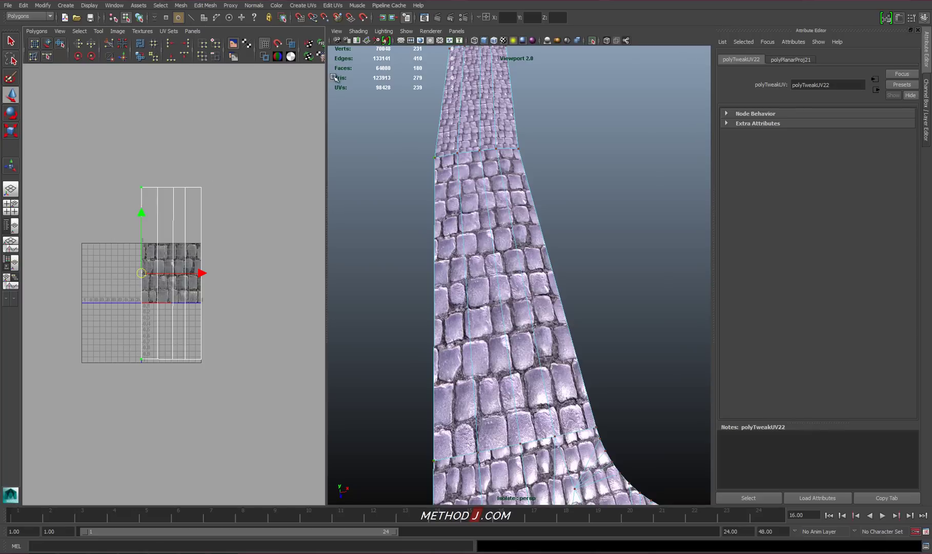
pyautogui.moveTo(326, 78); pyautogui.dragTo(455, 76)
pyautogui.moveTo(352, 43); pyautogui.dragTo(309, 44)
pyautogui.write('0')
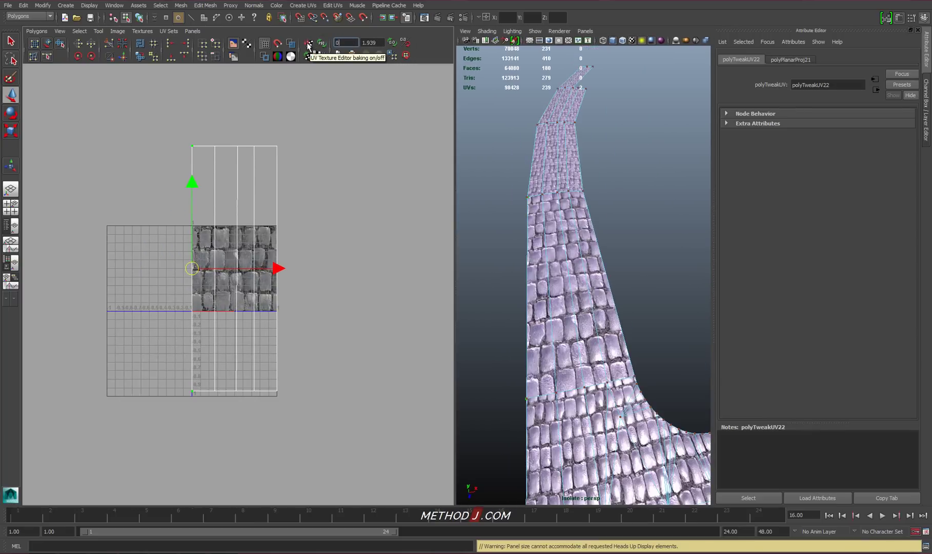
# Select the UVs along the road shell's right edge and set their U coordinate to 1
pyautogui.moveTo(266, 129); pyautogui.dragTo(436, 503)
pyautogui.moveTo(354, 43); pyautogui.dragTo(288, 48)
pyautogui.write('1')
pyautogui.press('Return')
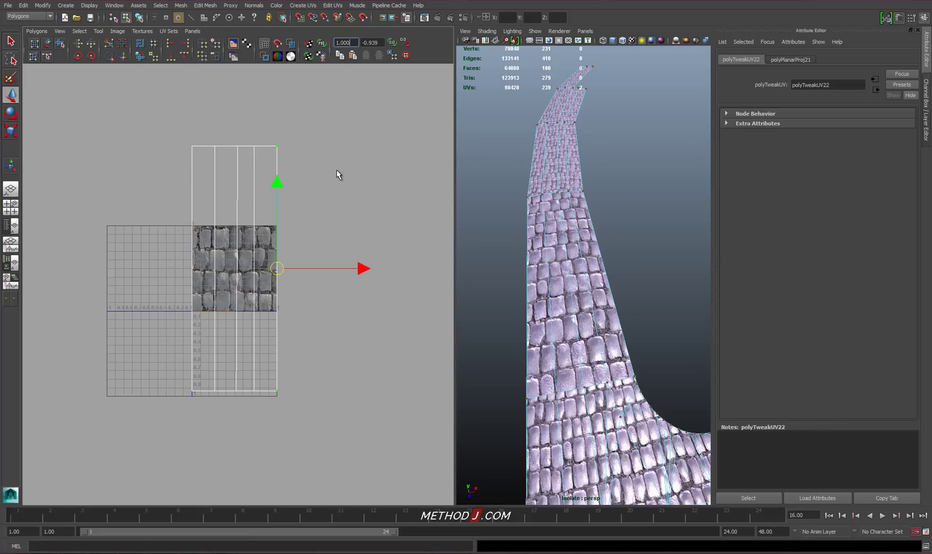
# Select the whole road-section shell and scale it down uniformly to slightly narrower than the texture tile
pyautogui.moveTo(175, 119); pyautogui.dragTo(407, 477)
pyautogui.press('r')
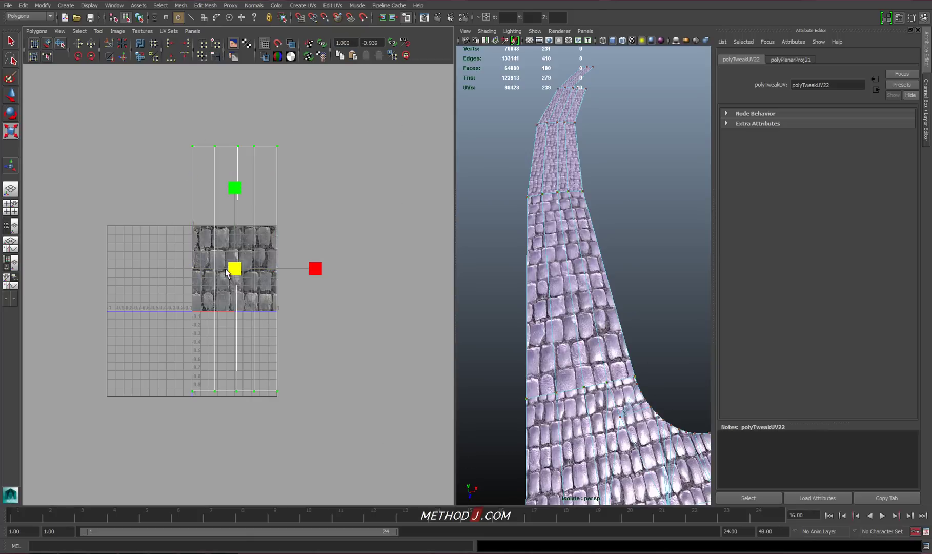
pyautogui.moveTo(232, 270); pyautogui.dragTo(208, 443)
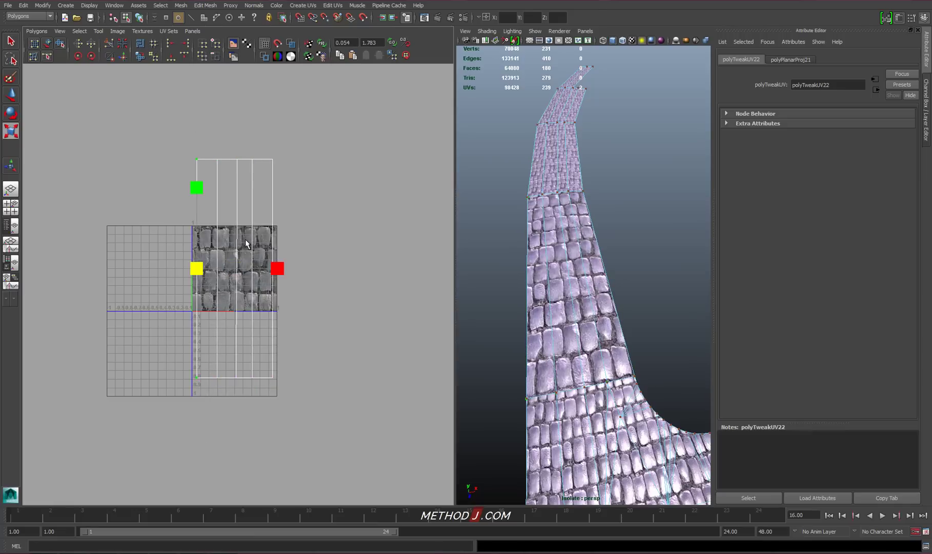
pyautogui.scroll(1, 243, 251)
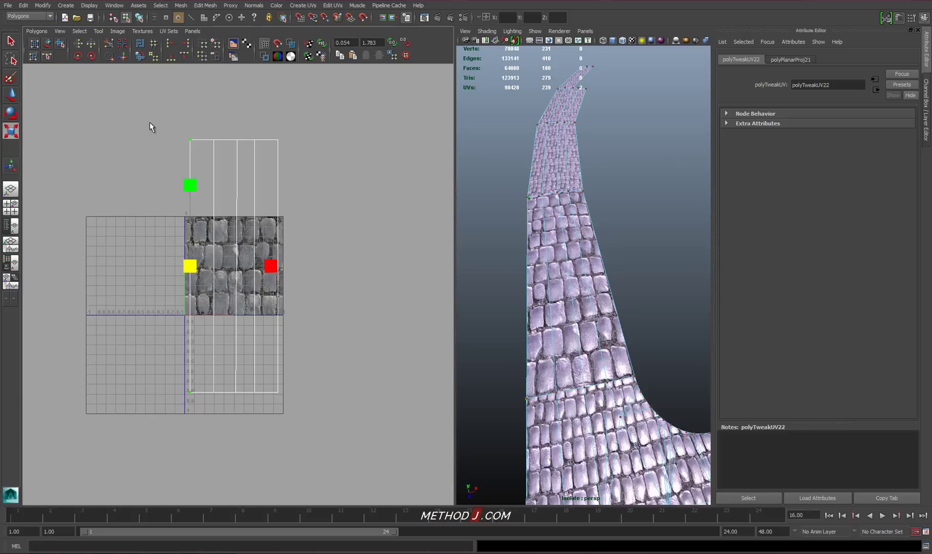
# Realign the shrunken shell with the tile by setting its left-edge UVs to U 0 and its right-edge UVs to U 1
pyautogui.moveTo(150, 123); pyautogui.dragTo(198, 429)
pyautogui.click(353, 43)
pyautogui.click(291, 43)
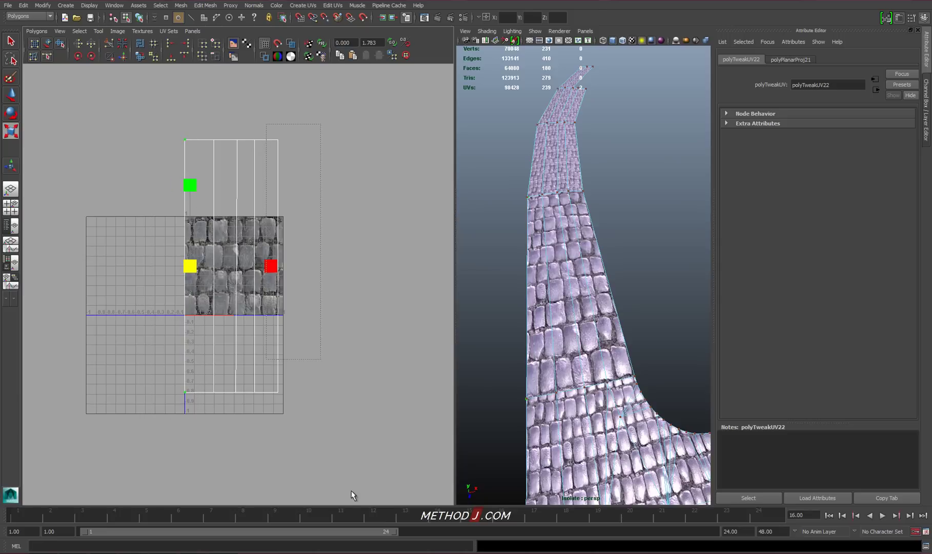
pyautogui.moveTo(350, 43); pyautogui.dragTo(304, 44)
pyautogui.write('1')
pyautogui.press('Return')
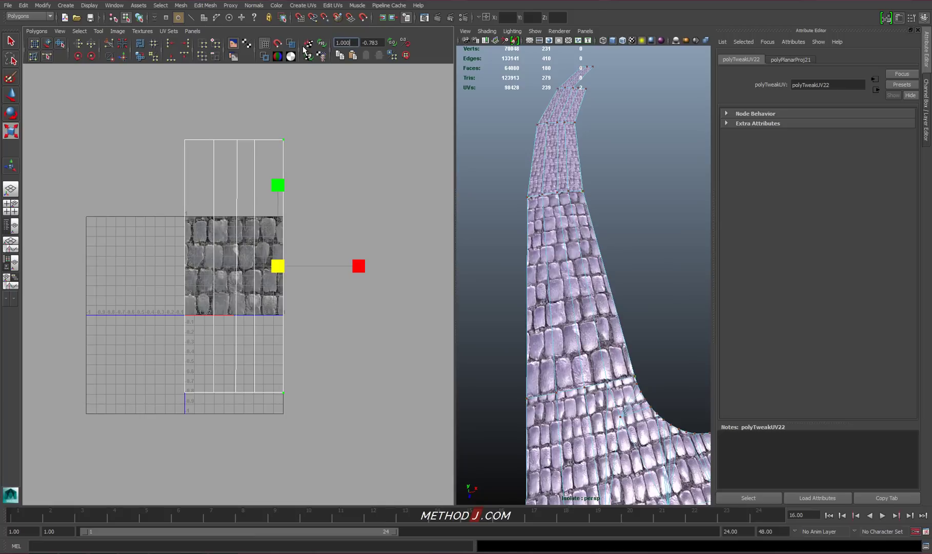
# Check the stone proportions on the mesh, then select the entire shell and stretch it in V only to shorten the elongated cobblestones
pyautogui.keyDown('alt'); pyautogui.moveTo(574, 246); pyautogui.dragTo(574, 277); pyautogui.keyUp('alt')
pyautogui.moveTo(571, 279)
pyautogui.keyDown('alt'); pyautogui.mouseDown(button='right')
pyautogui.moveTo(594, 304)
pyautogui.moveTo(554, 285)
pyautogui.mouseUp(button='right'); pyautogui.keyUp('alt')
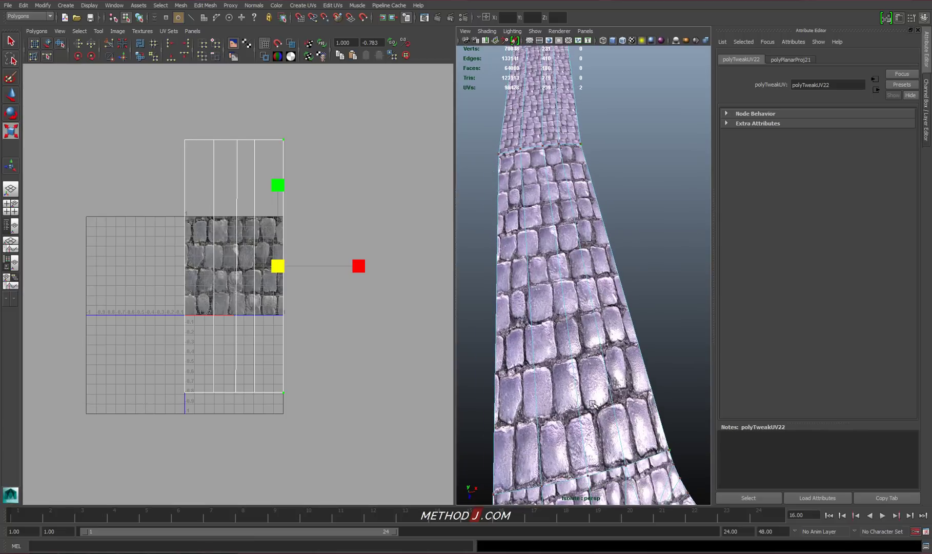
pyautogui.keyDown('alt'); pyautogui.moveTo(598, 401); pyautogui.dragTo(632, 380); pyautogui.keyUp('alt')
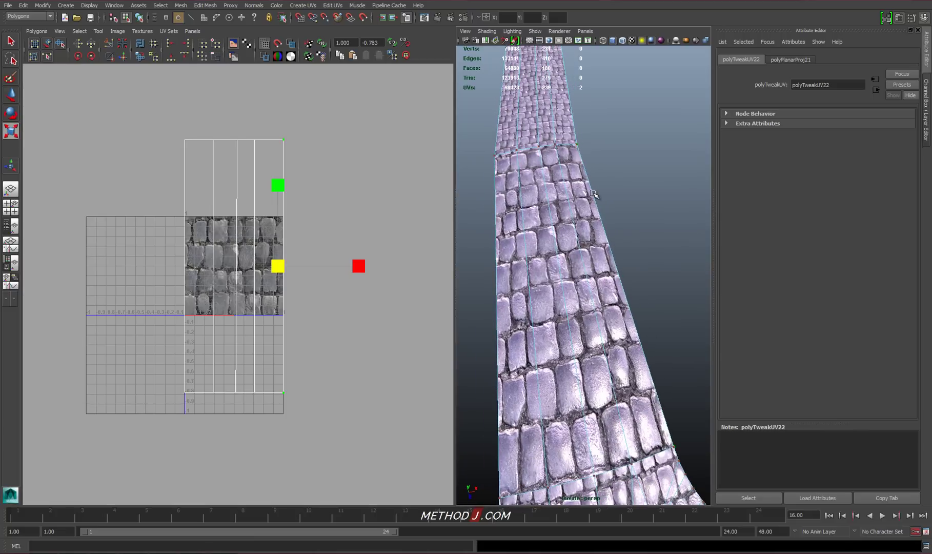
pyautogui.moveTo(158, 119); pyautogui.dragTo(372, 460)
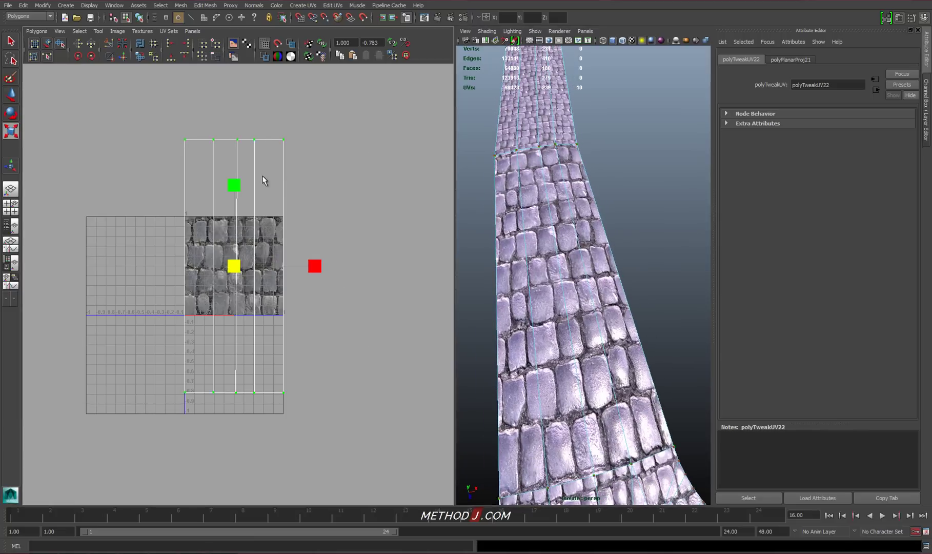
pyautogui.moveTo(234, 185); pyautogui.dragTo(235, 117)
# Examine the corrected cobblestones on the road section and compare its UV shell with the rest of the street layout
pyautogui.keyDown('alt'); pyautogui.moveTo(473, 197); pyautogui.dragTo(489, 227); pyautogui.keyUp('alt')
pyautogui.keyDown('alt'); pyautogui.moveTo(489, 226); pyautogui.dragTo(527, 231, button='right'); pyautogui.keyUp('alt')
pyautogui.keyDown('alt'); pyautogui.moveTo(527, 230); pyautogui.dragTo(549, 231, button='middle'); pyautogui.keyUp('alt')
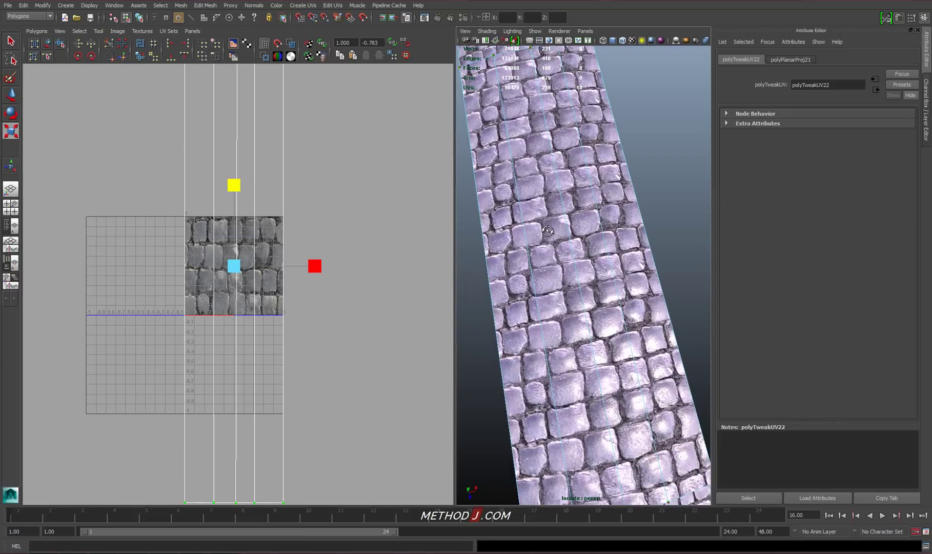
pyautogui.scroll(-5, 591, 293)
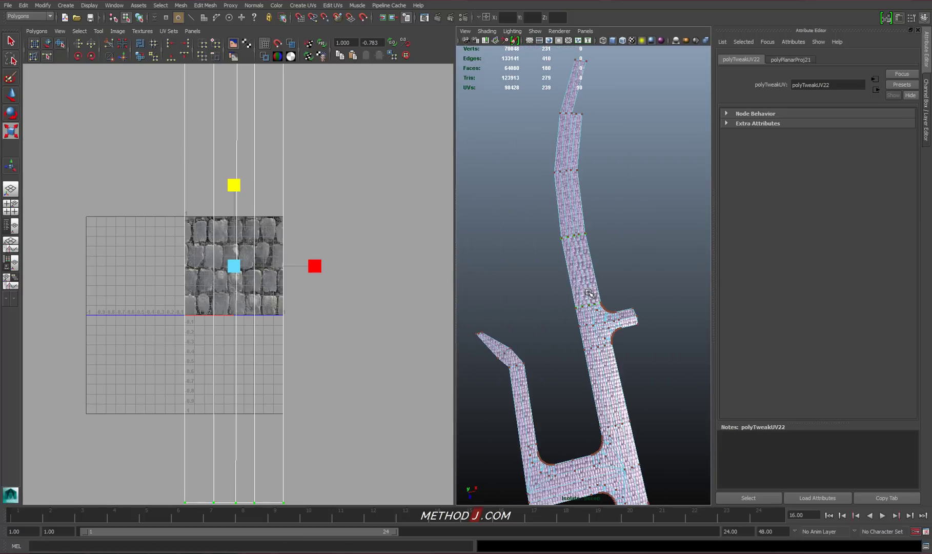
pyautogui.scroll(-4, 276, 271)
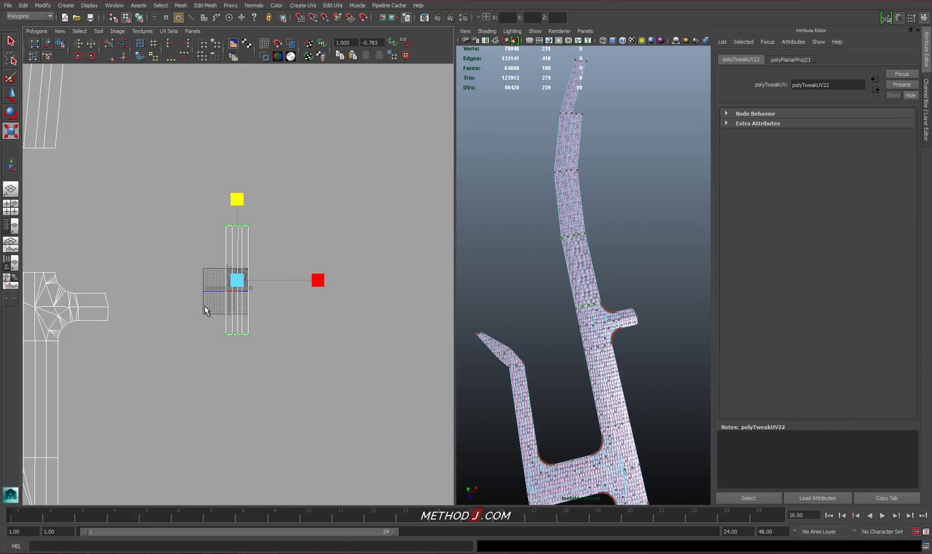
pyautogui.scroll(-4, 144, 301)
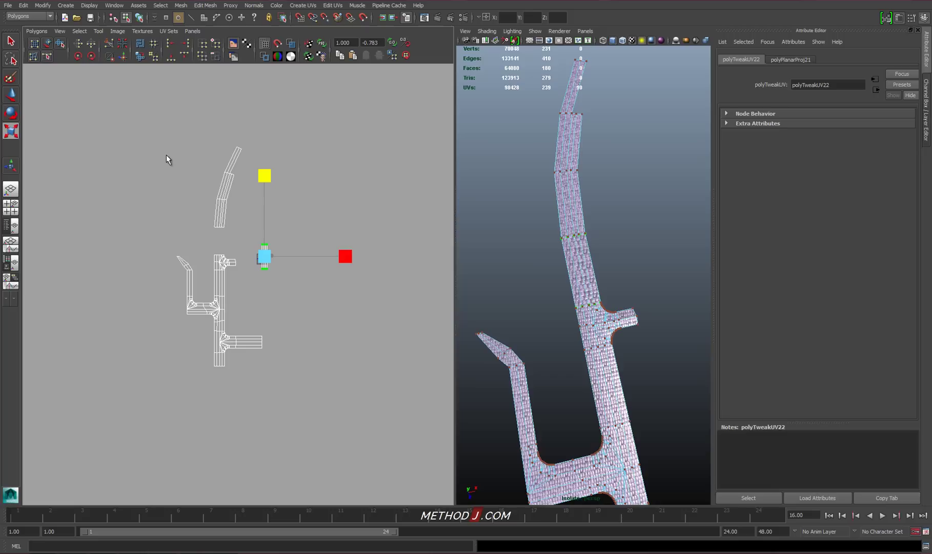
pyautogui.scroll(5, 264, 253)
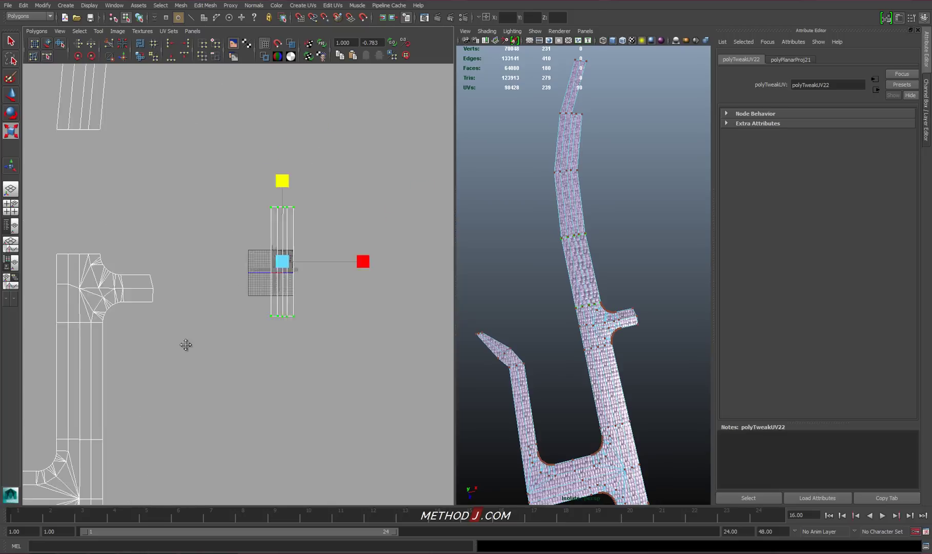
pyautogui.keyDown('alt'); pyautogui.moveTo(314, 252); pyautogui.dragTo(311, 226, button='middle'); pyautogui.keyUp('alt')
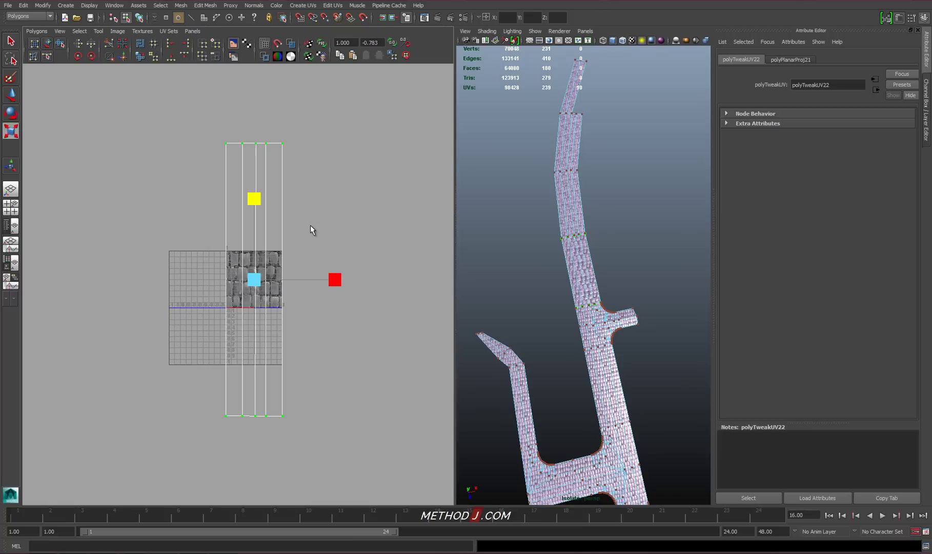
# Return to object mode, show the full scene instead of the isolated street, and inspect the cobblestone road from street level
pyautogui.moveTo(588, 273); pyautogui.dragTo(612, 235, button='right')
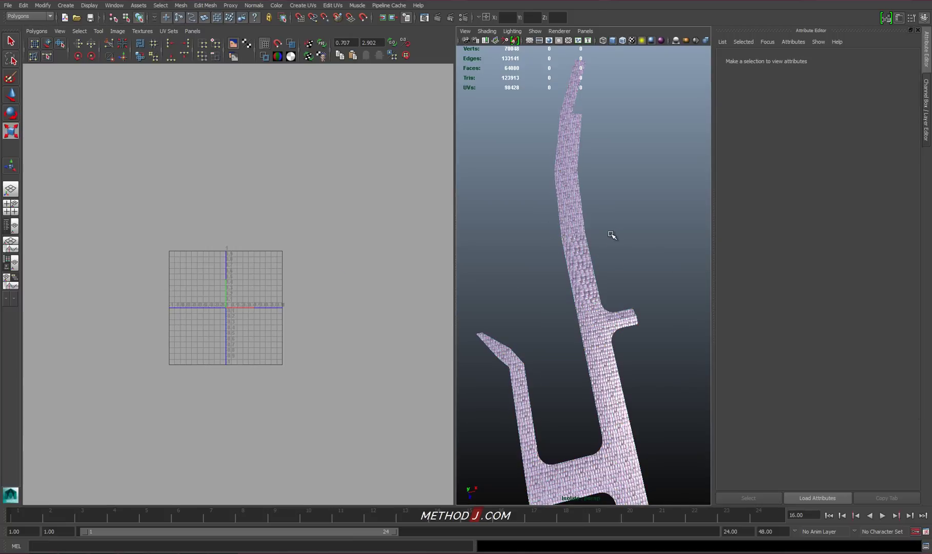
pyautogui.hotkey('shift', 'i')
pyautogui.keyDown('alt'); pyautogui.moveTo(590, 315); pyautogui.dragTo(583, 259); pyautogui.keyUp('alt')
pyautogui.keyDown('alt'); pyautogui.moveTo(584, 288); pyautogui.dragTo(641, 408, button='middle'); pyautogui.keyUp('alt')
pyautogui.moveTo(563, 233)
pyautogui.keyDown('alt'); pyautogui.mouseDown()
pyautogui.moveTo(553, 234)
pyautogui.moveTo(576, 229)
pyautogui.mouseUp(); pyautogui.keyUp('alt')
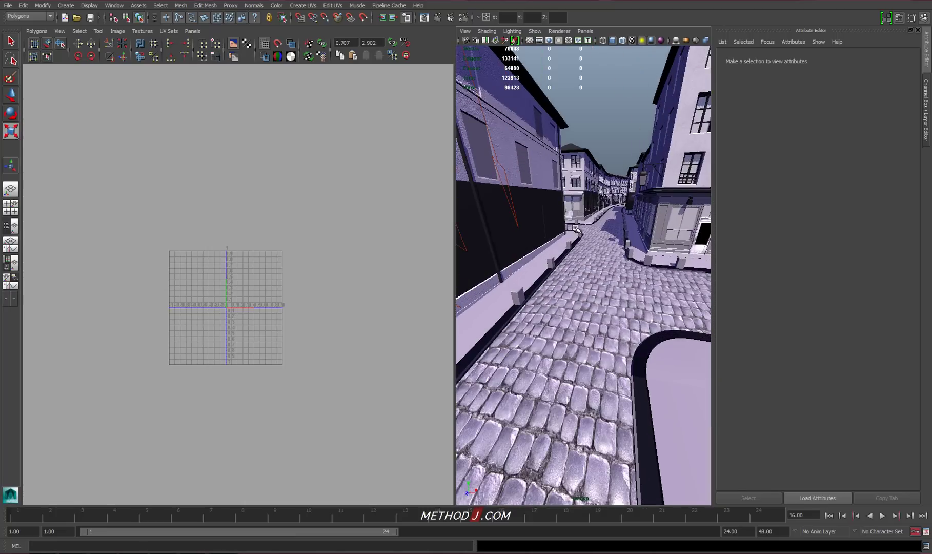